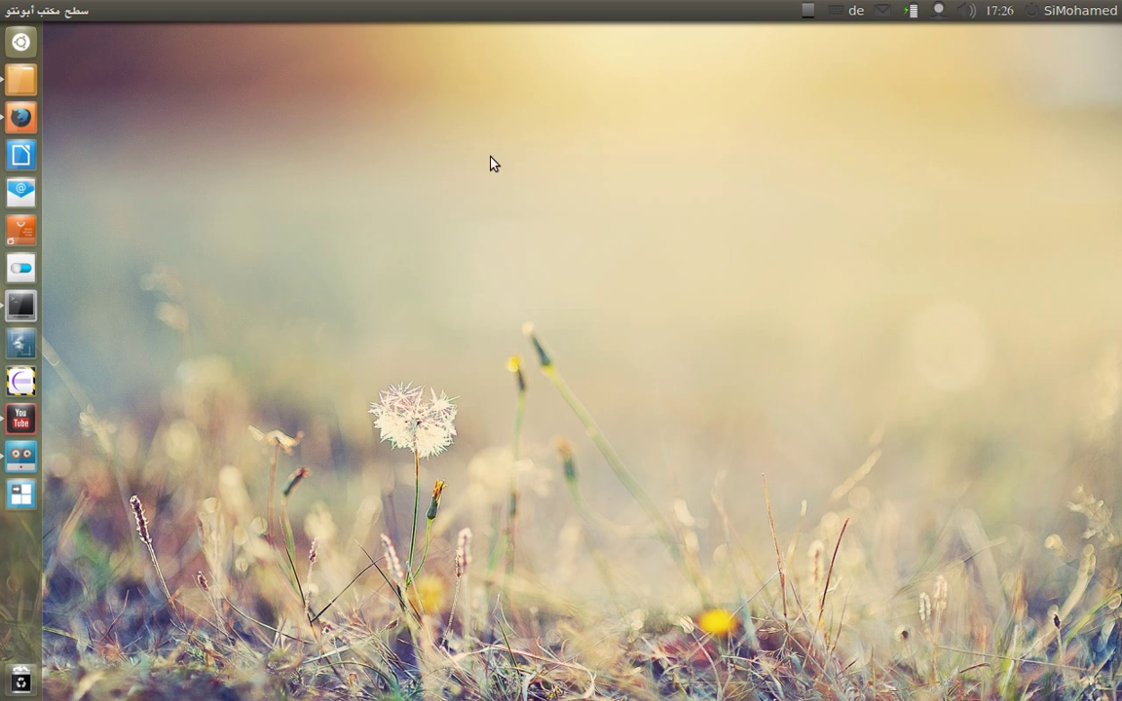
Step: Copy the command "sudo apt-get install conky-all" from the web page in Firefox and switch to the terminal
left_click(14, 115)
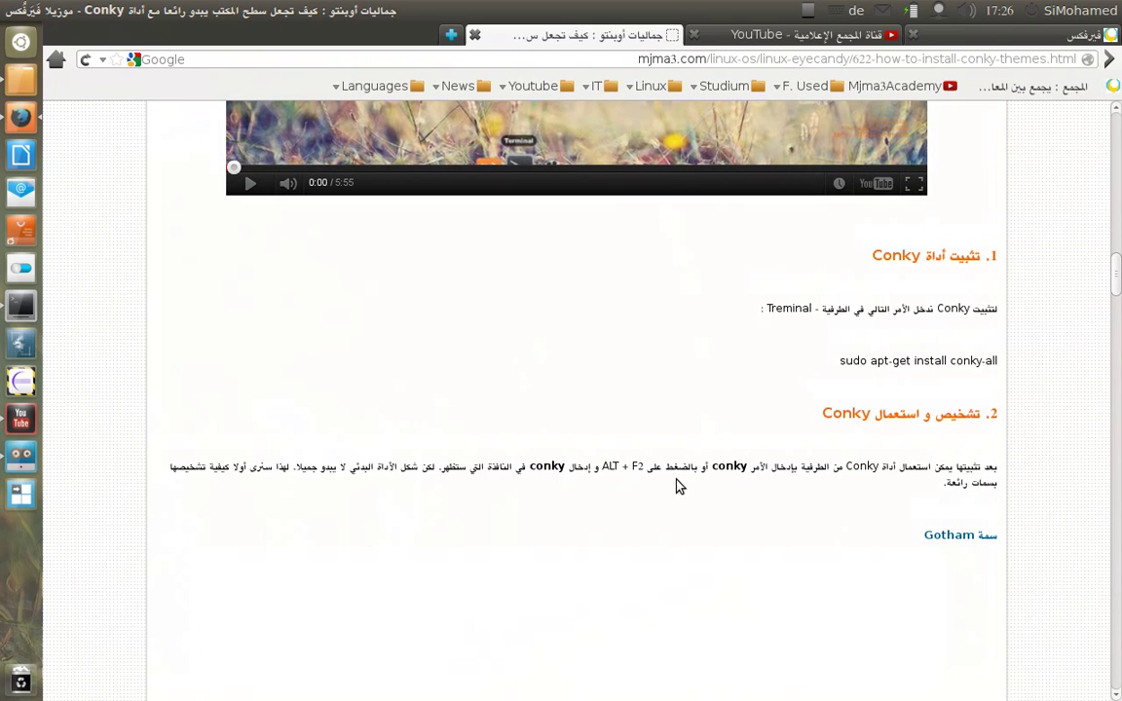
double_click(883, 362)
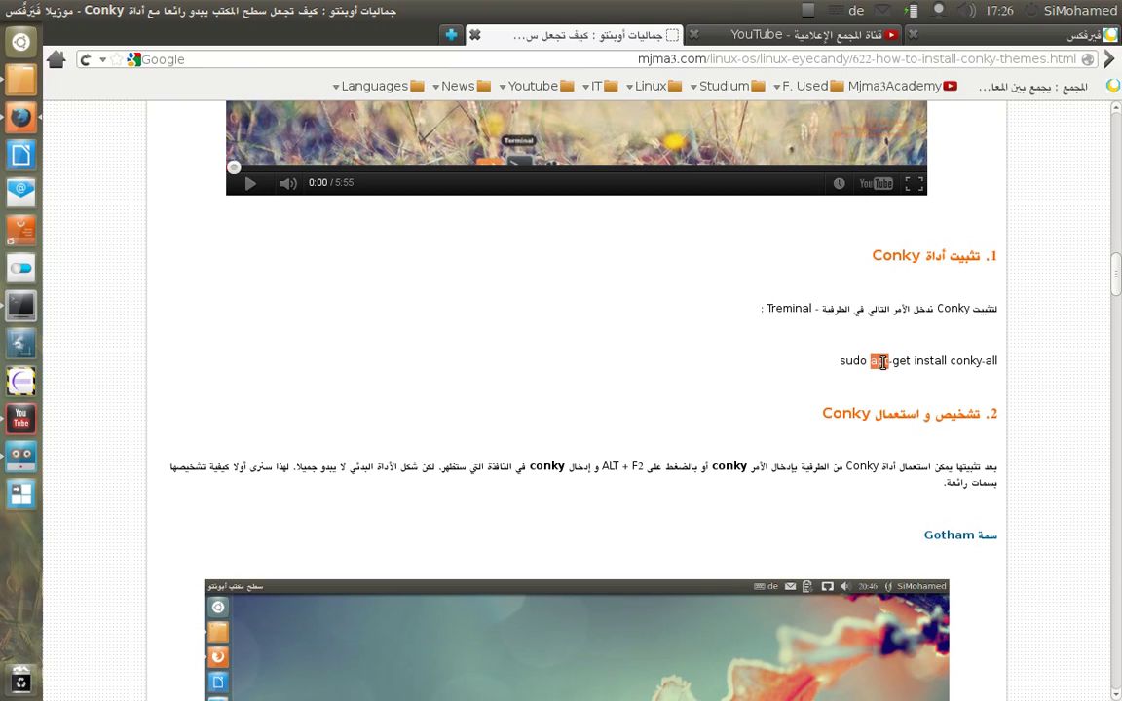
triple_click(882, 362)
key("super+c")
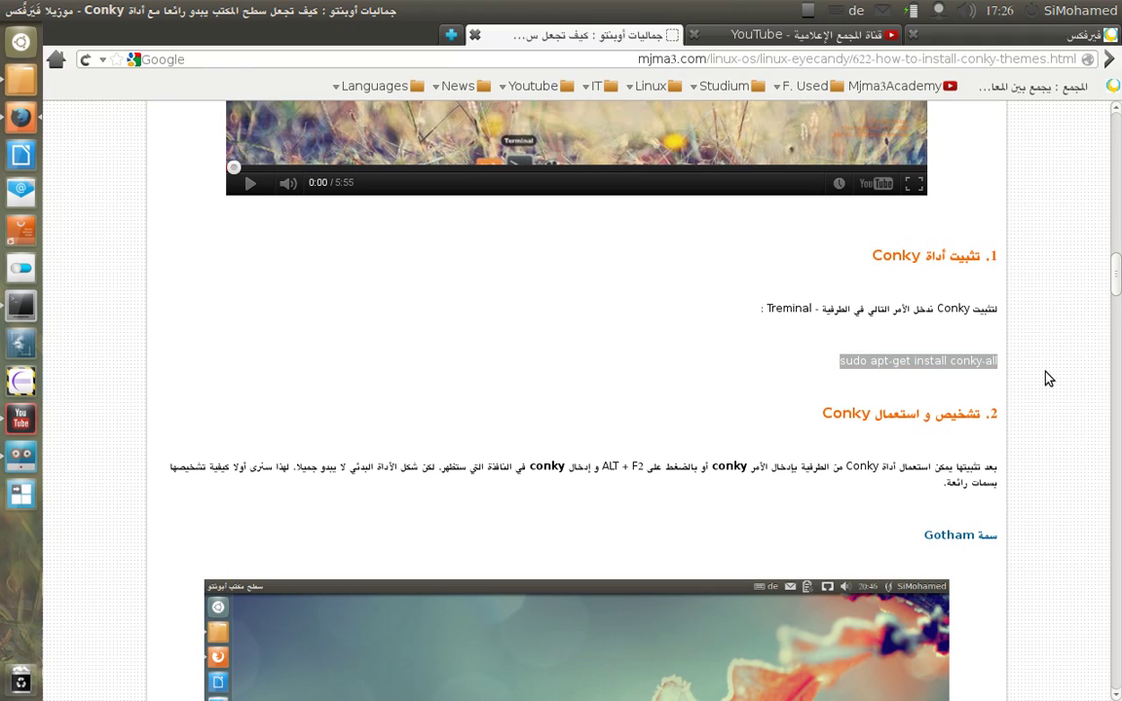
left_click(20, 306)
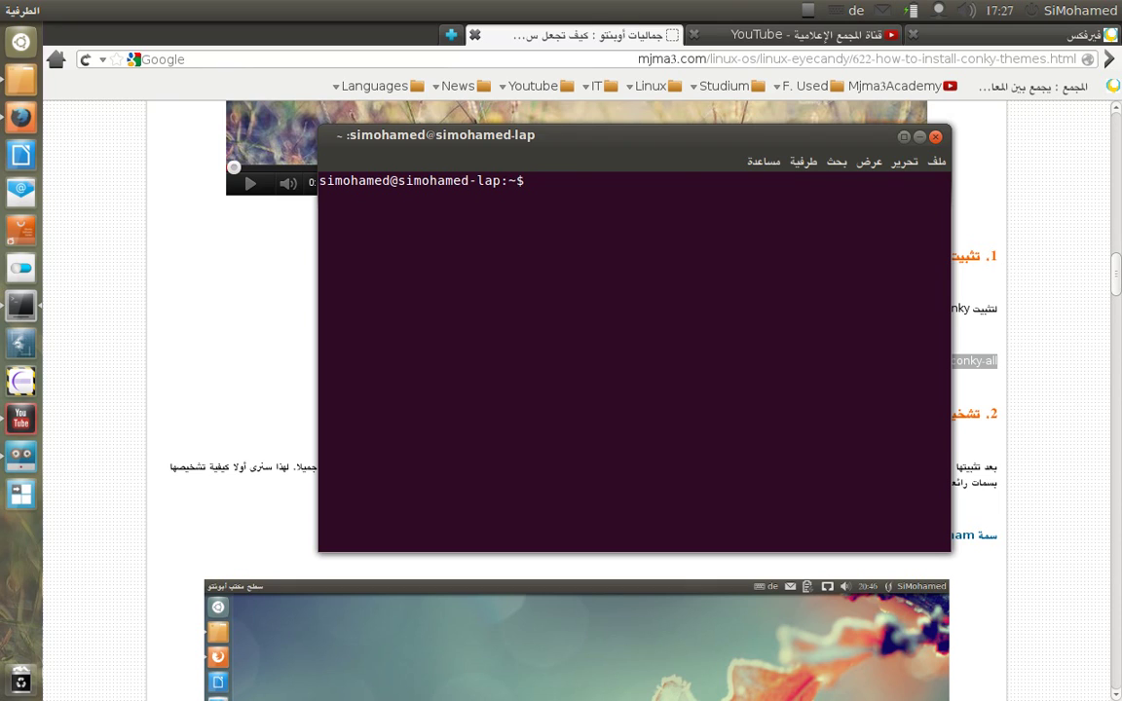
Step: Paste the copied install command at the terminal prompt and erase it again
right_click(615, 205)
left_click(558, 329)
key("BackSpace")
key("BackSpace")
key("BackSpace")
key("BackSpace")
key("BackSpace")
key("BackSpace")
key("BackSpace")
key("BackSpace")
key("BackSpace")
key("BackSpace")
key("BackSpace")
key("BackSpace")
key("BackSpace")
key("BackSpace")
key("BackSpace")
key("BackSpace")
key("BackSpace")
key("BackSpace")
key("BackSpace")
key("BackSpace")
key("BackSpace")
key("BackSpace")
key("BackSpace")
key("BackSpace")
key("BackSpace")
key("BackSpace")
key("BackSpace")
key("BackSpace")
key("BackSpace")
Step: Insert the selected text "sudo apt-get install conky-all" at the prompt without running it, and minimise the terminal
left_click(556, 324)
middle_click(556, 325)
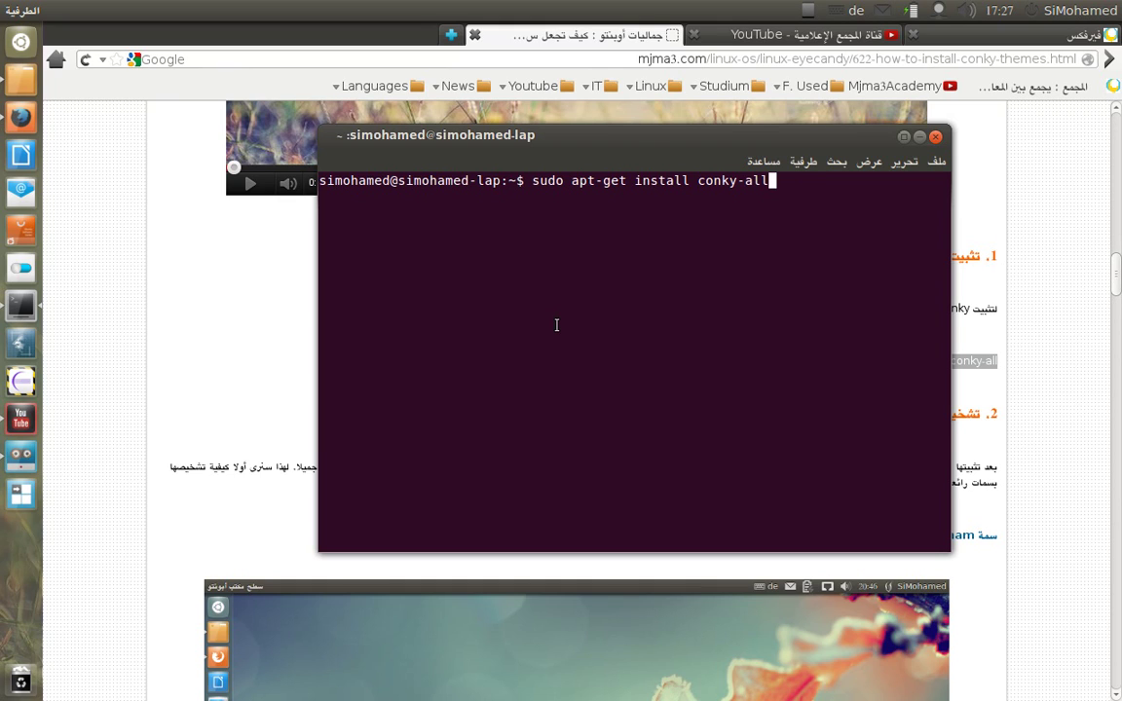
left_click(919, 137)
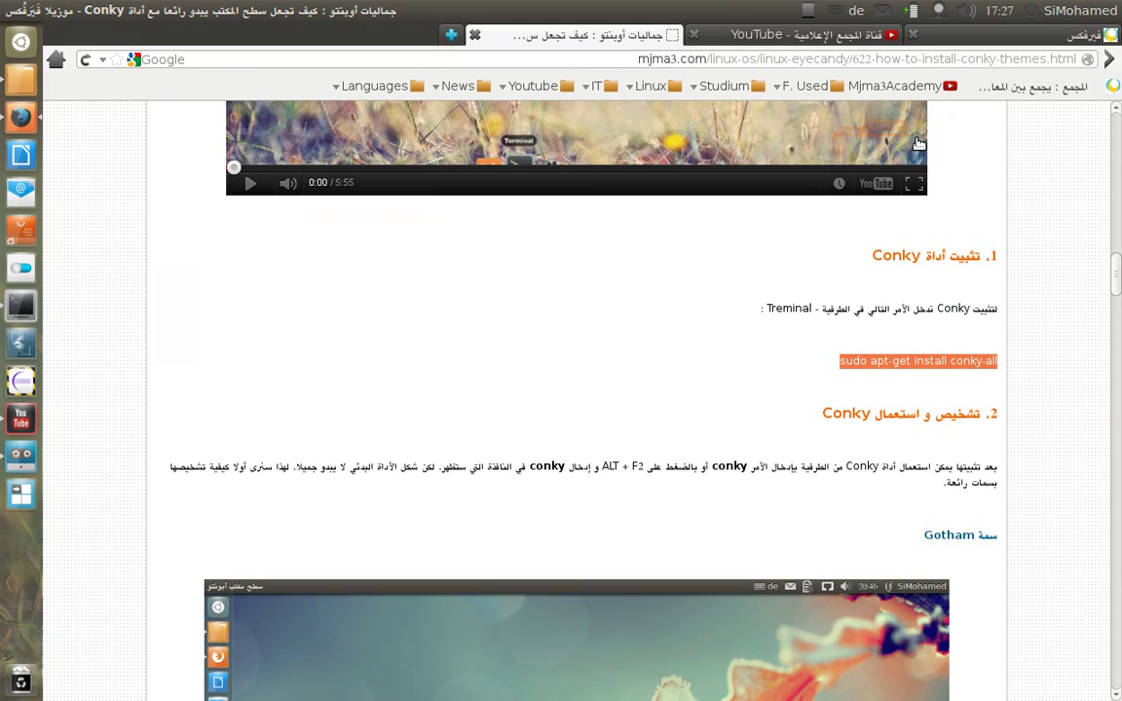
Step: Switch to the file manager and show an extra pane beside the home folder
left_click(21, 78)
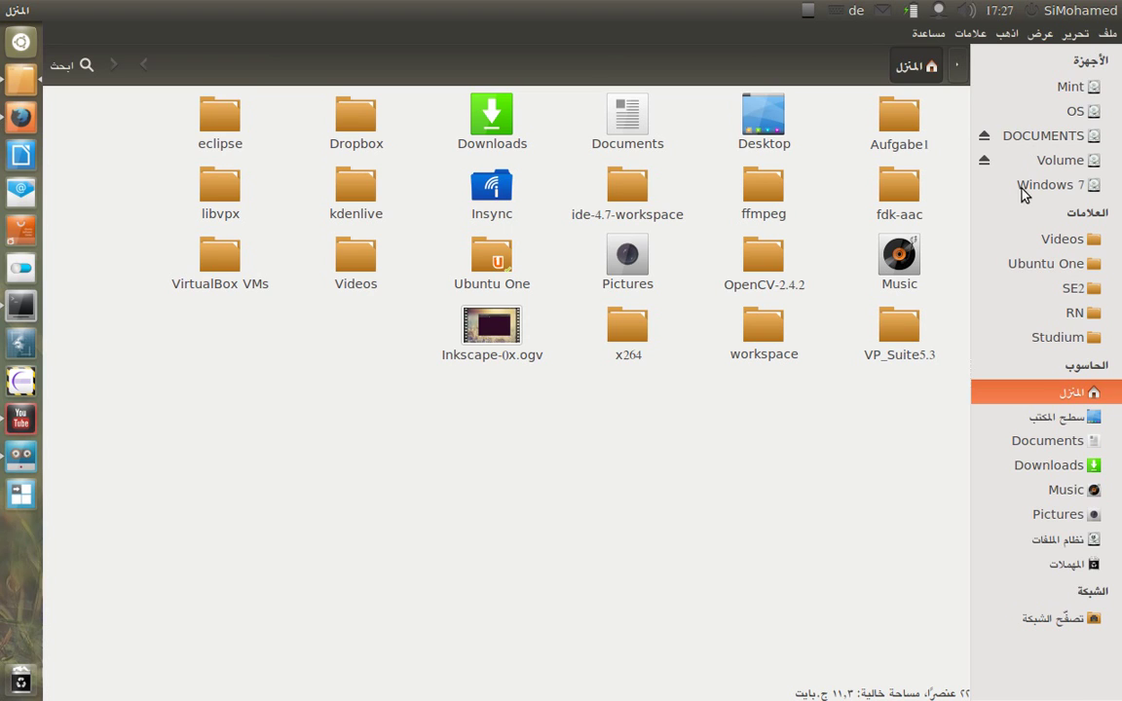
left_click(1040, 35)
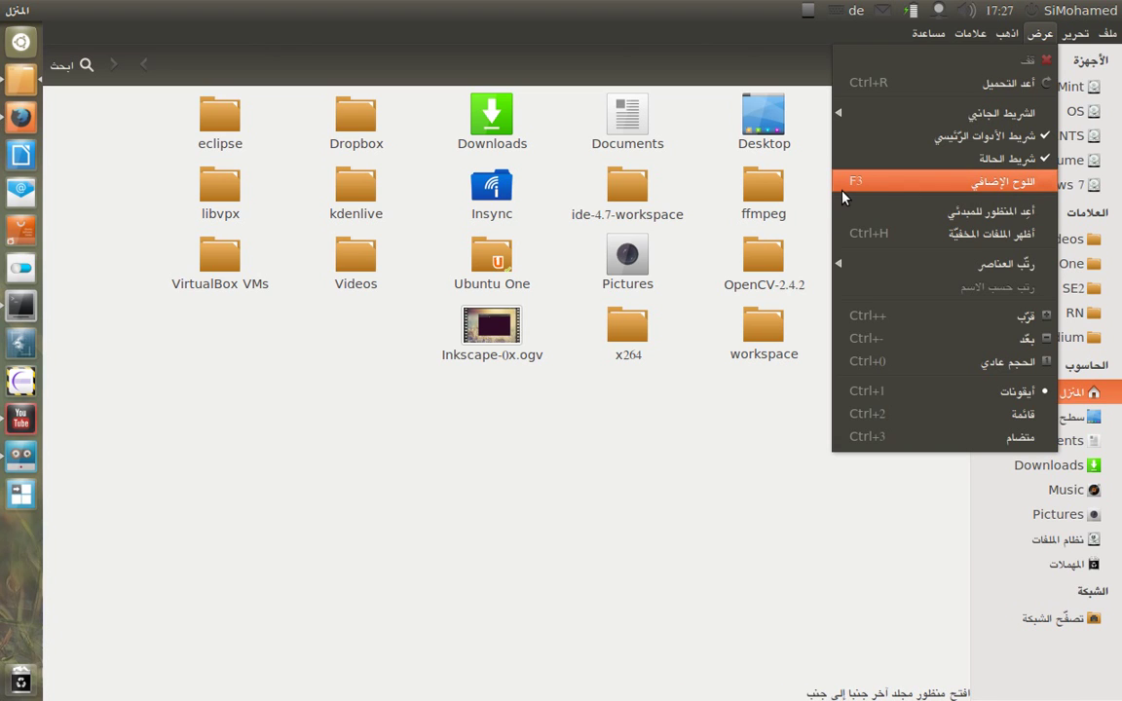
key("F3")
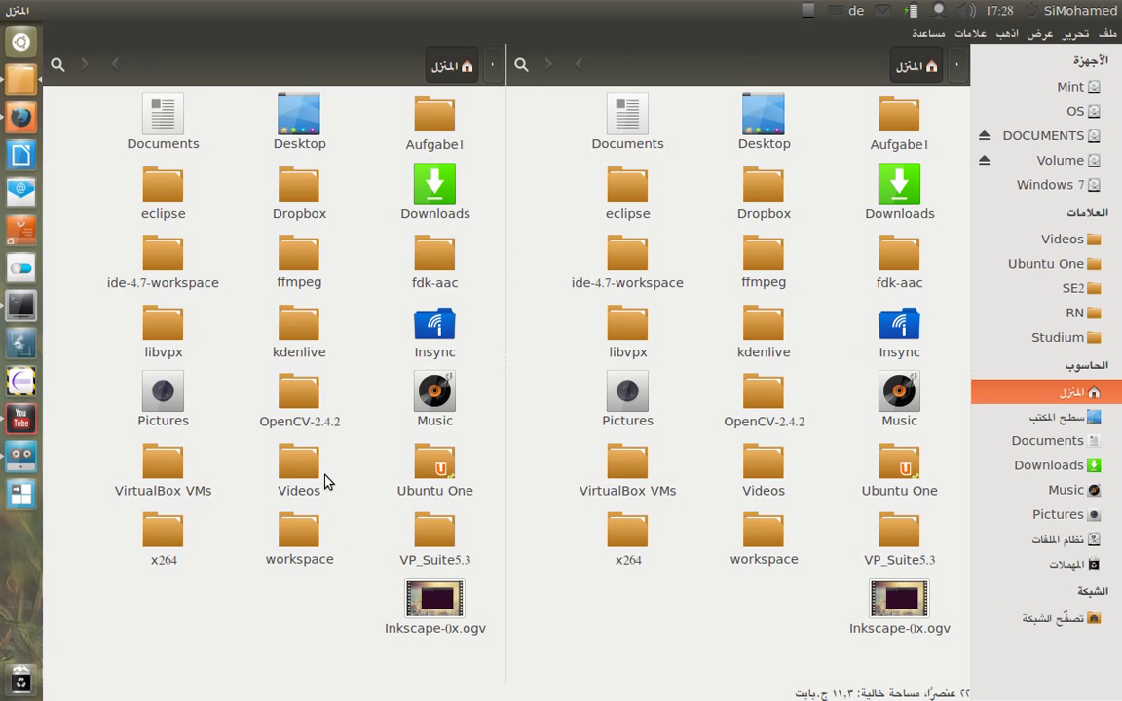
Step: Open the ffmpeg folder in the extra pane and move its compat folder into the home folder
double_click(299, 258)
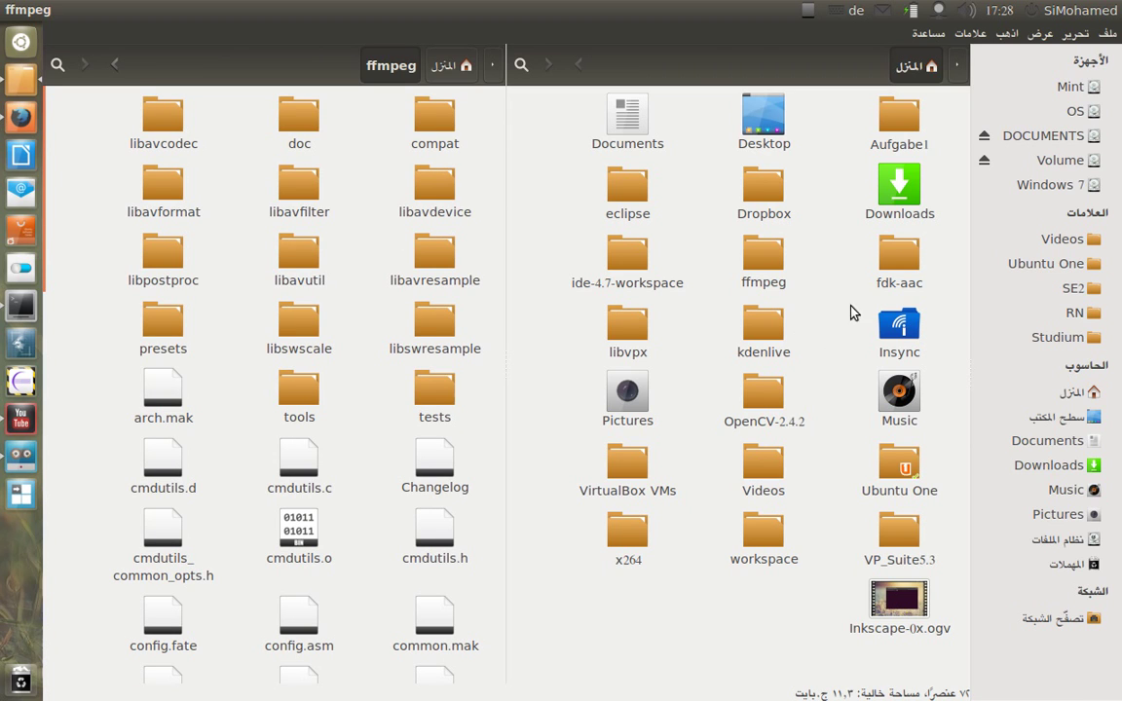
left_click(432, 117)
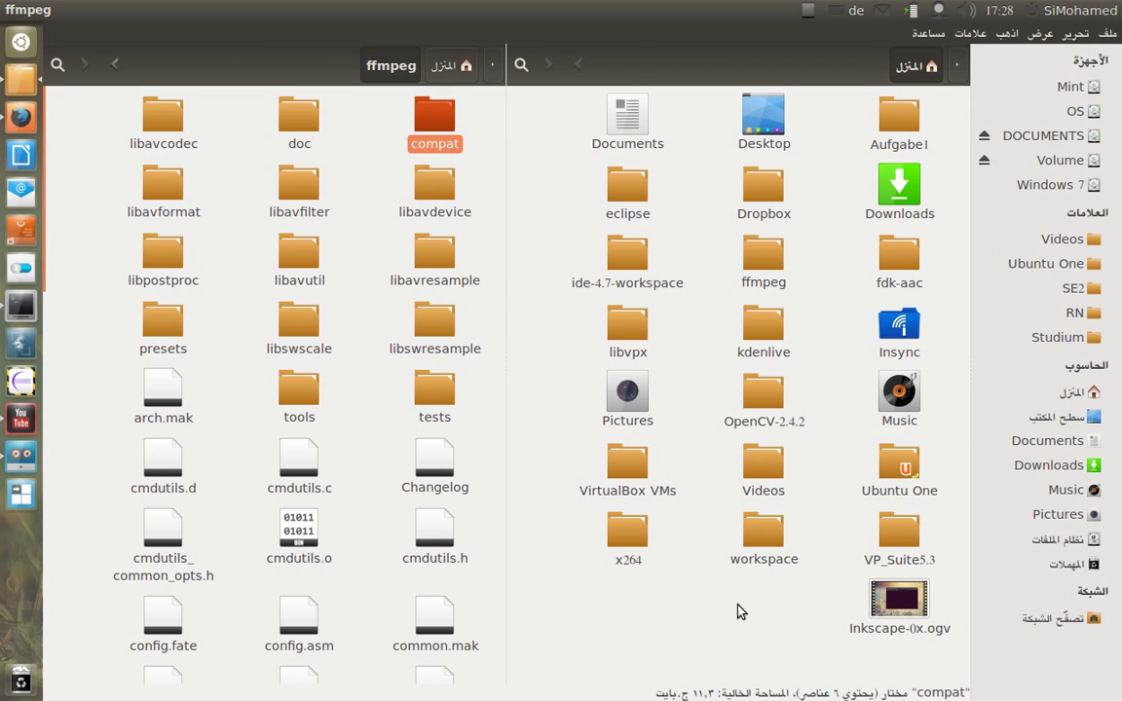
left_click_drag(737, 611, 737, 610)
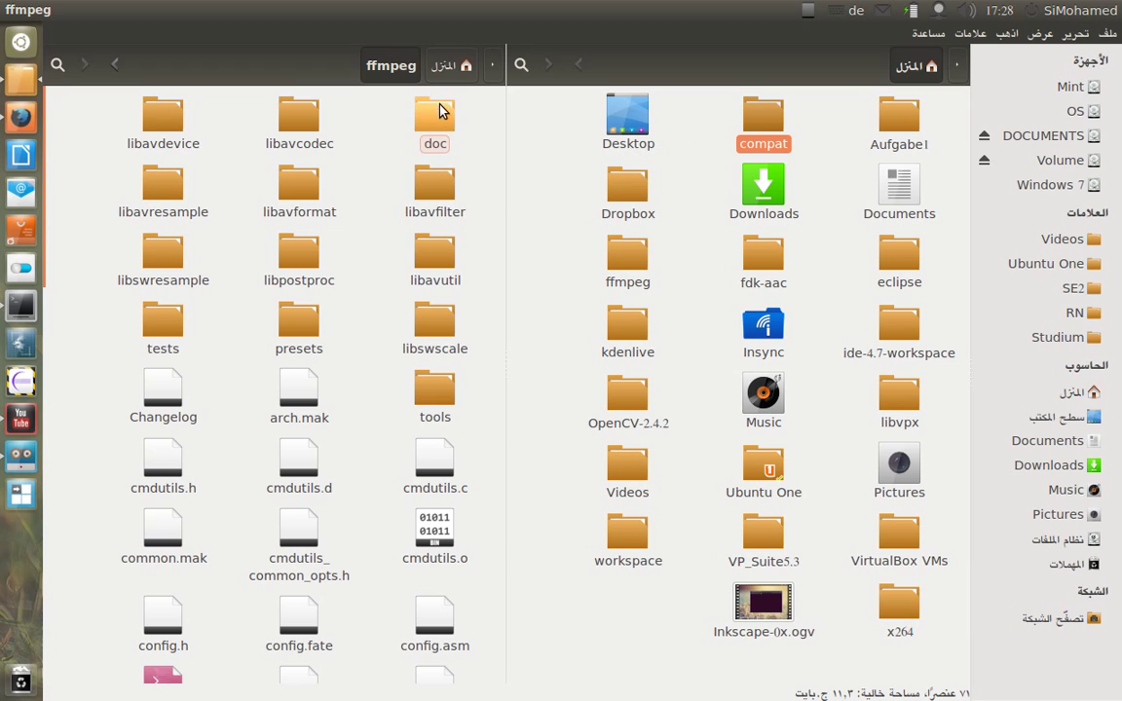
Step: View the move destinations for the doc folder, and move the compat folder back from the home folder into ffmpeg
right_click(438, 120)
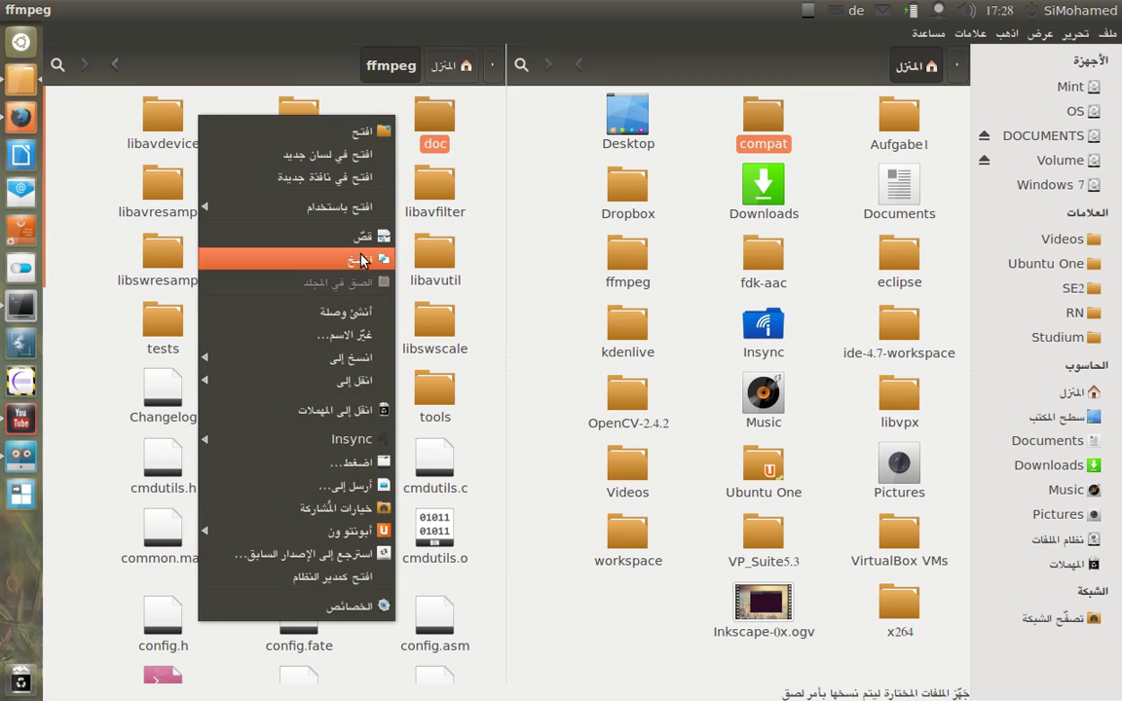
mouse_move(341, 380)
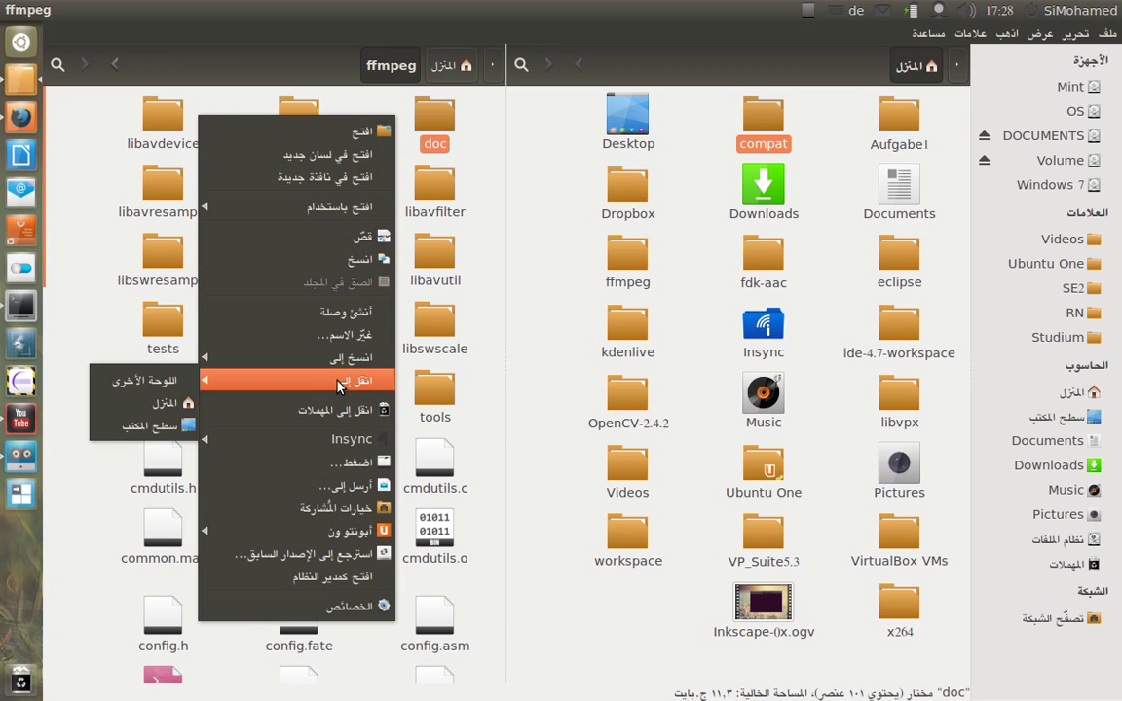
left_click(716, 156)
left_click_drag(763, 137, 373, 144)
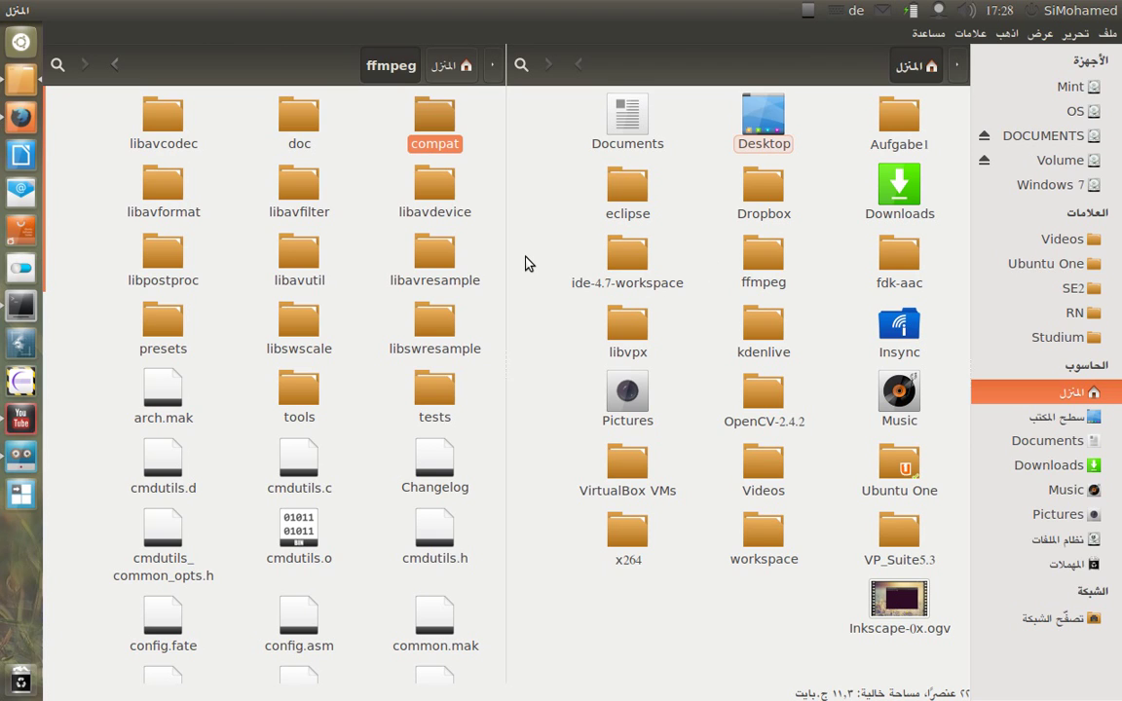
Step: Close the extra pane and open the eclipse folder on the Volume drive
key("F3")
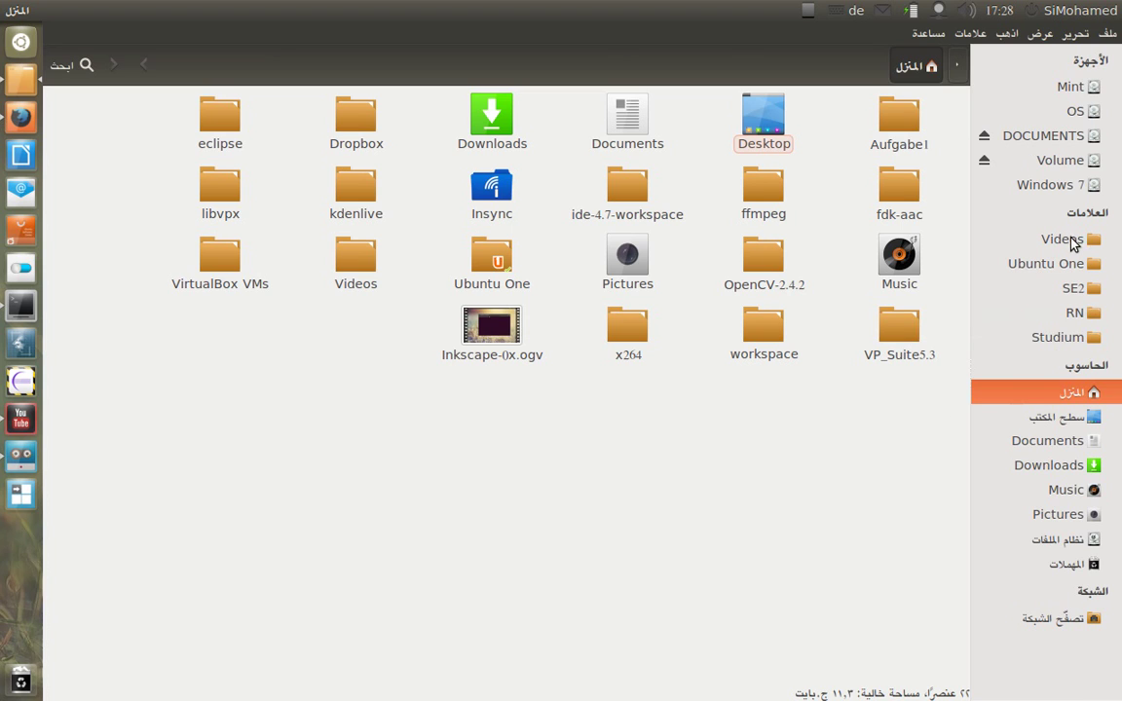
left_click(744, 486)
left_click(1064, 160)
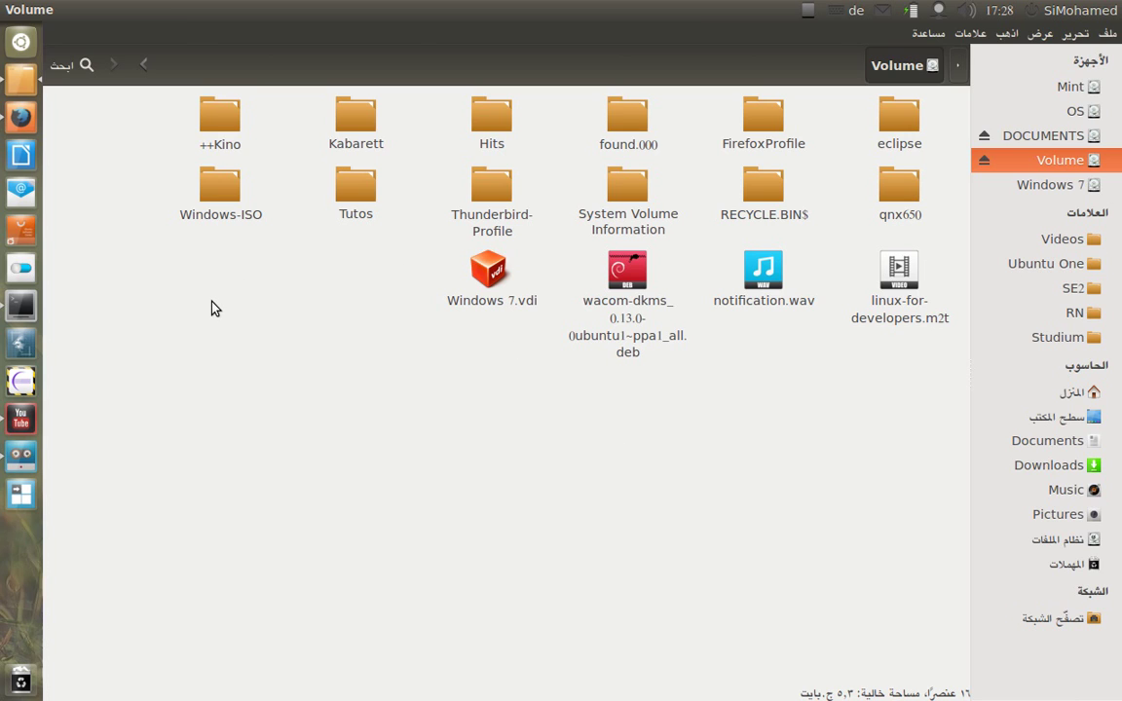
double_click(901, 116)
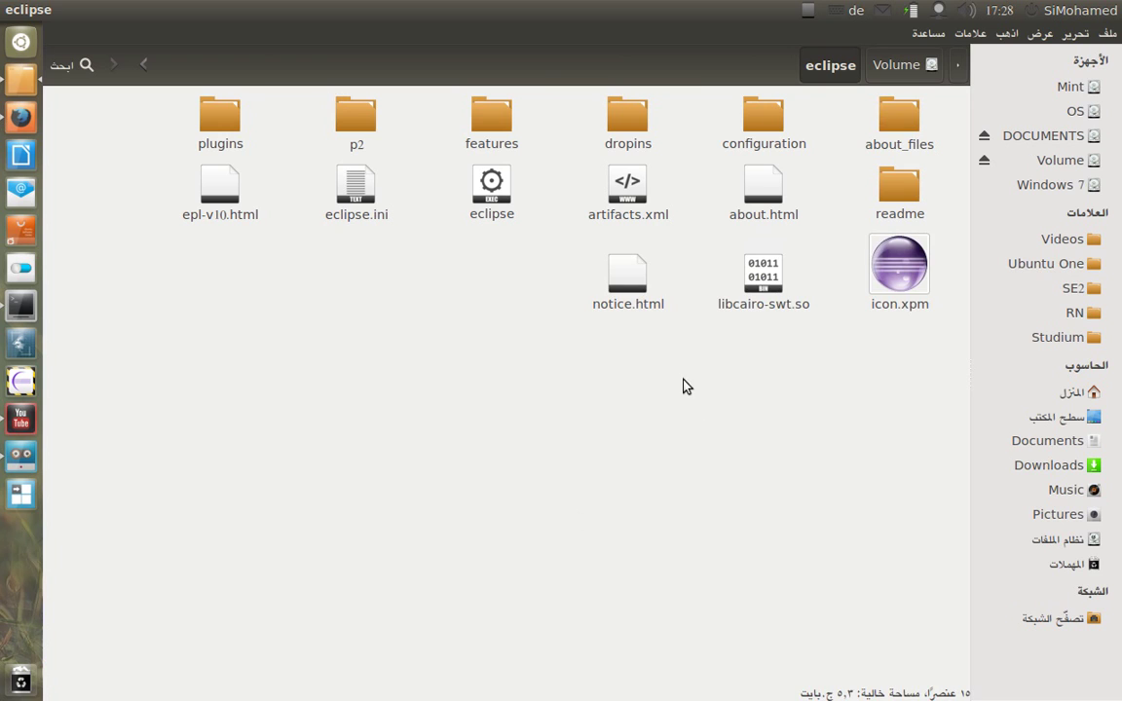
Step: Bookmark the eclipse folder and reopen it from the home folder through the new bookmark
left_click(972, 35)
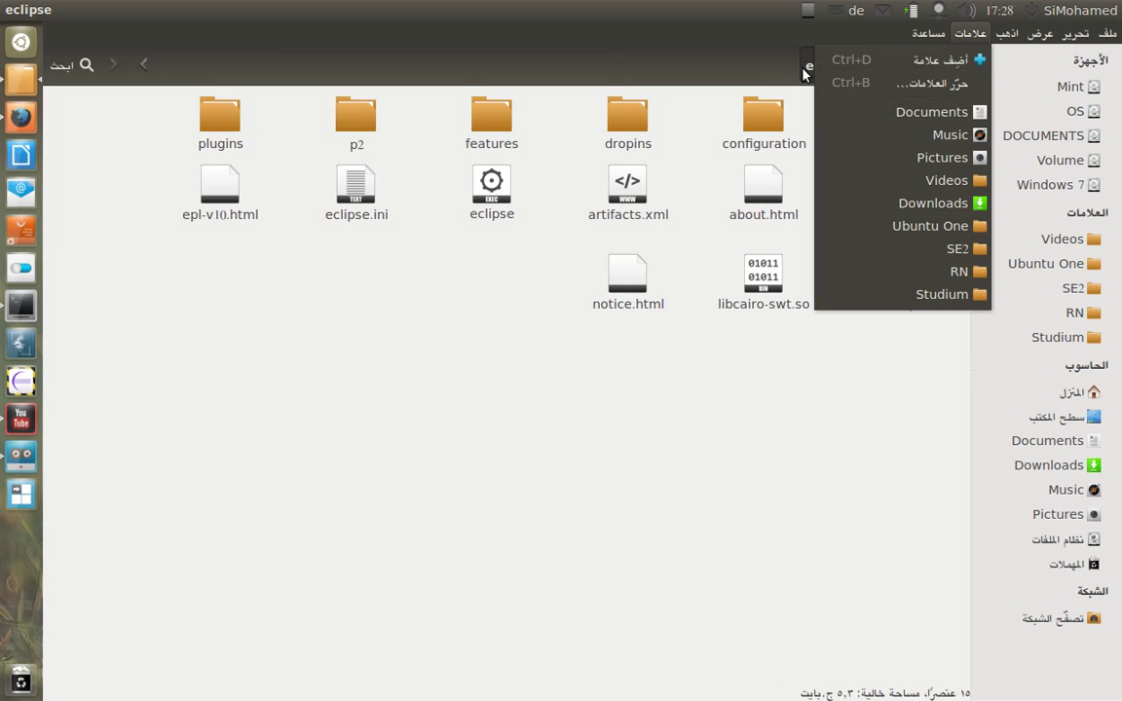
left_click(857, 61)
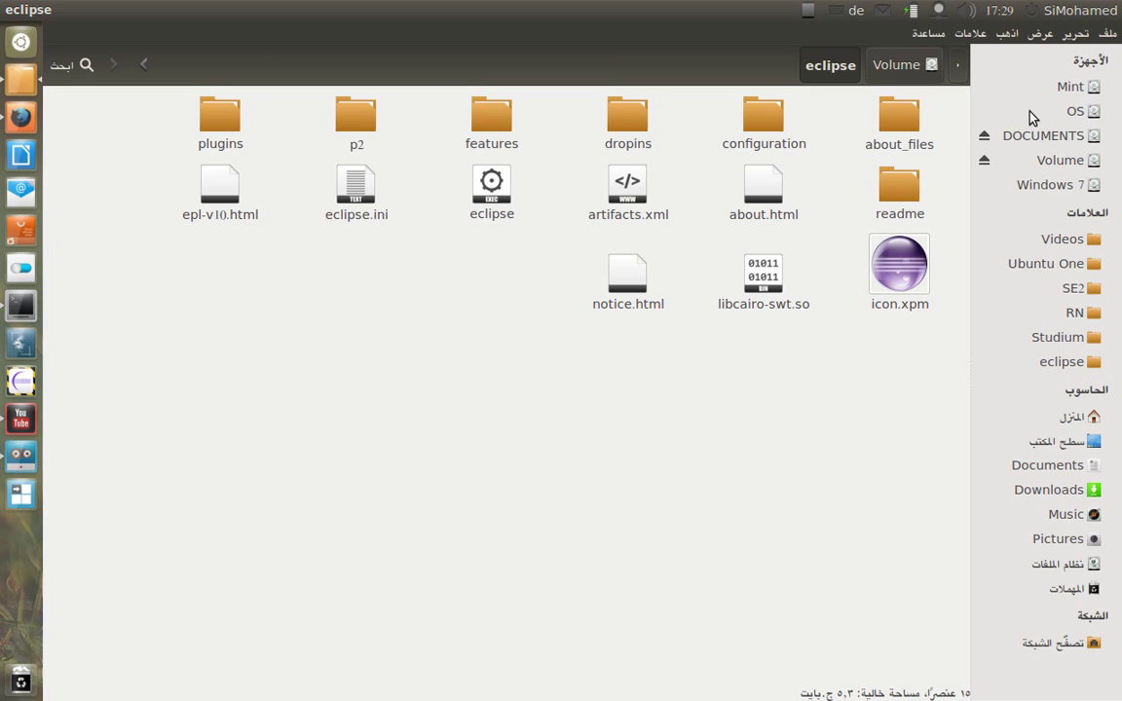
left_click(1067, 417)
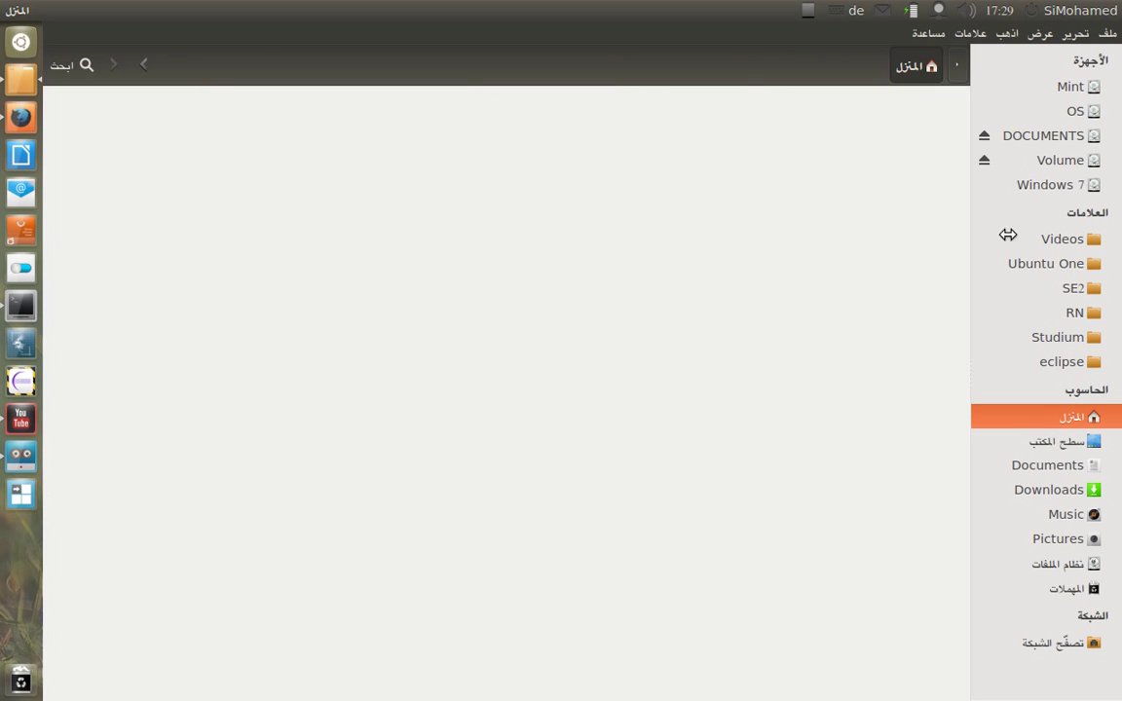
left_click(1047, 369)
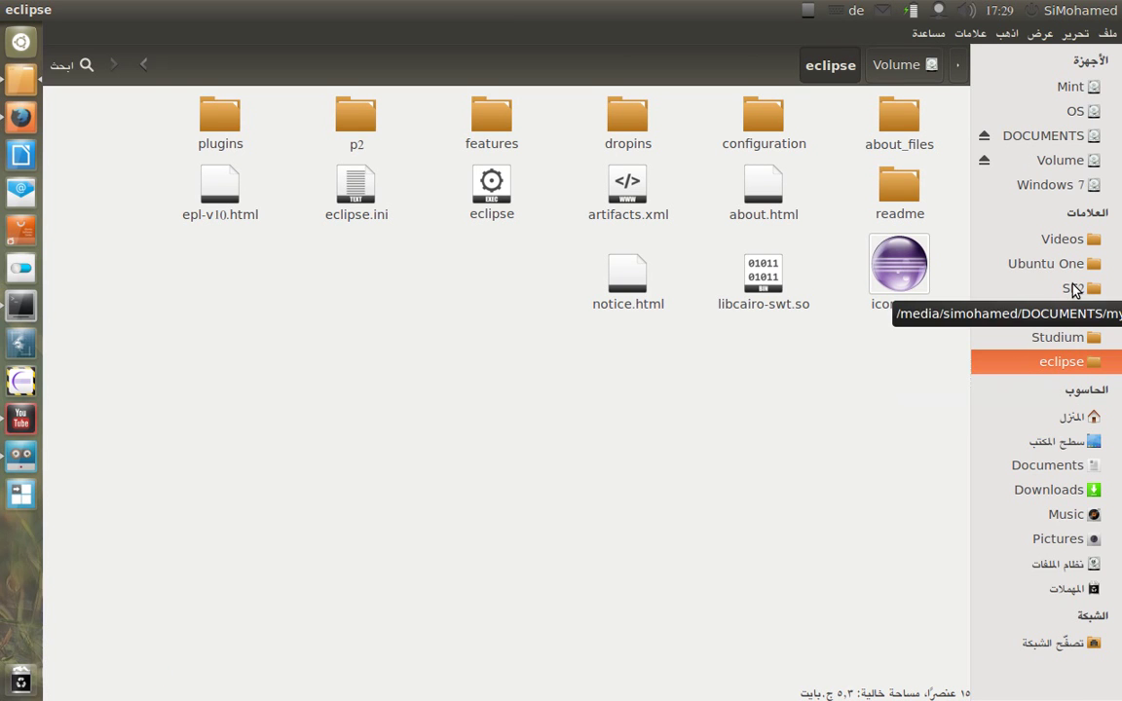
Step: View the actions available for the eclipse bookmark without choosing one, and return to the home folder
right_click(1035, 374)
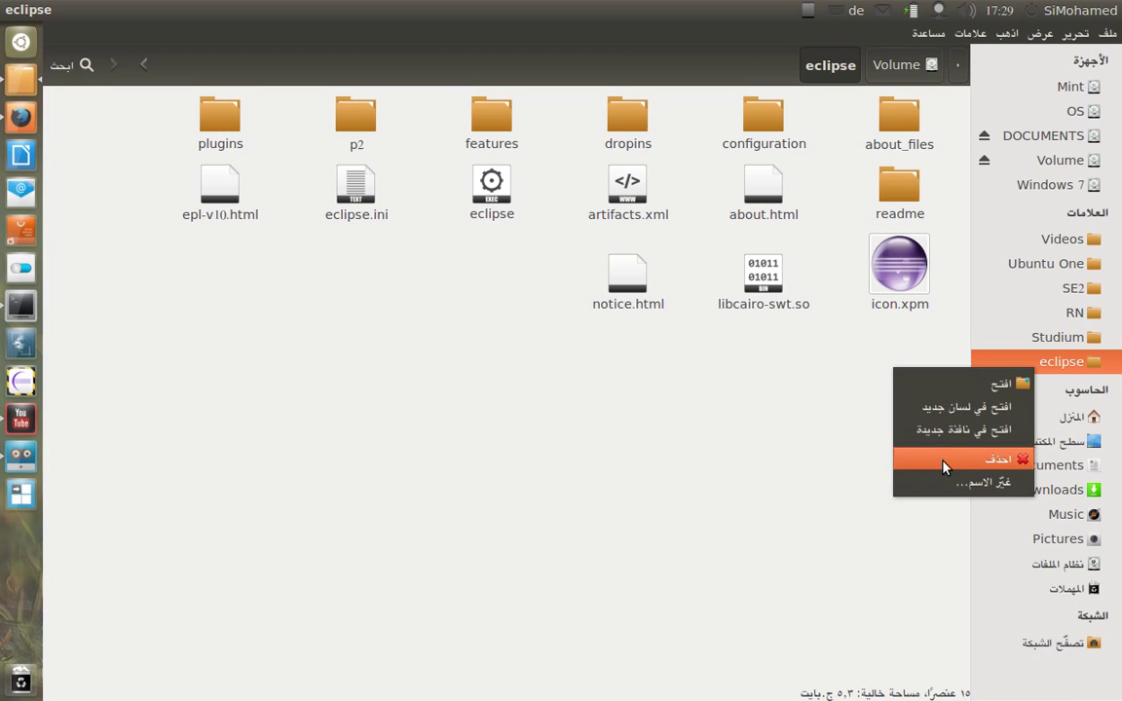
left_click(764, 500)
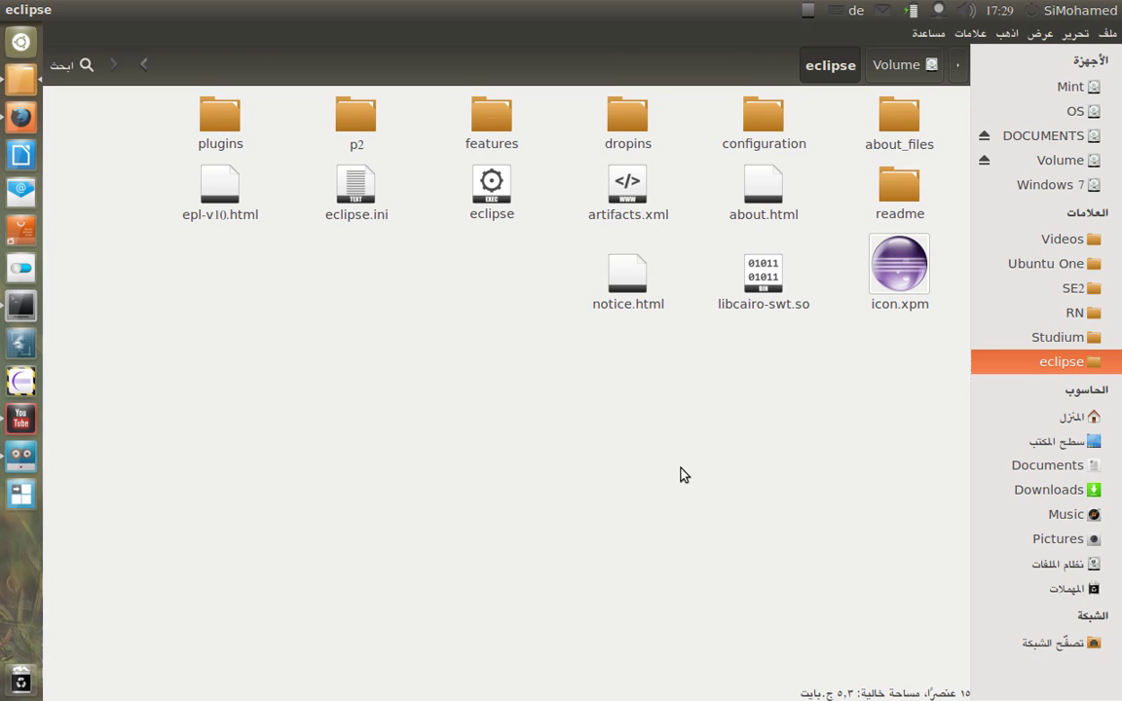
left_click(979, 416)
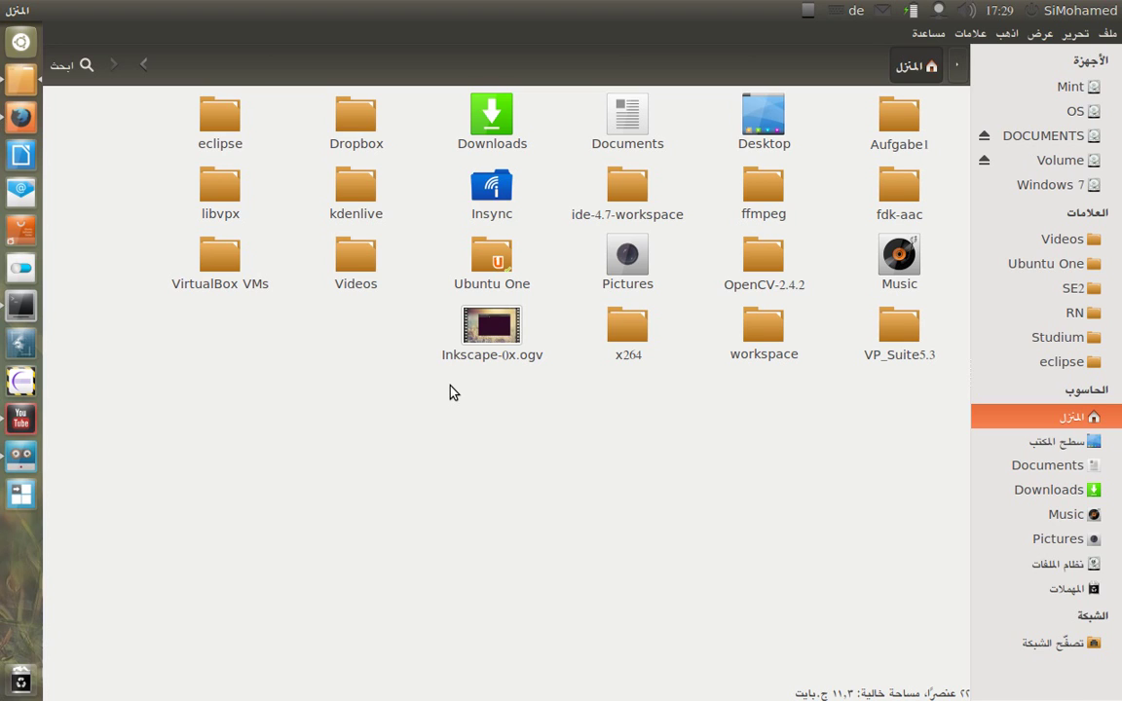
Step: Open the properties of the video file Inkscape-0x.ogv in the home folder
left_click_drag(454, 393, 464, 363)
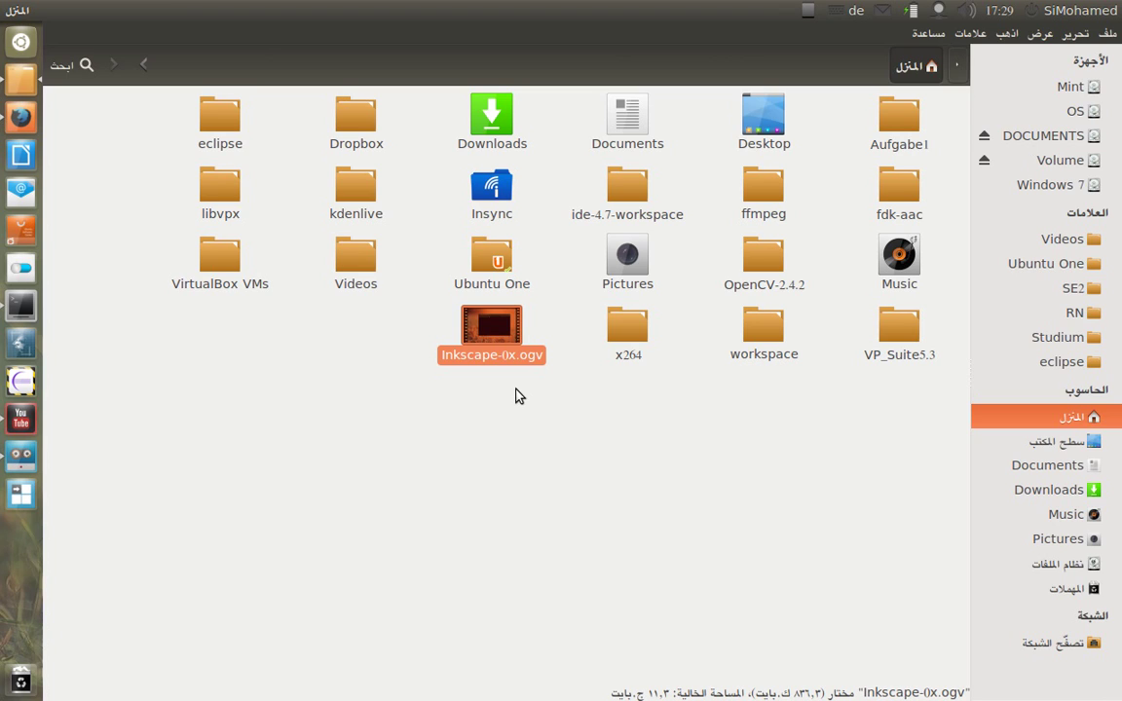
right_click(492, 346)
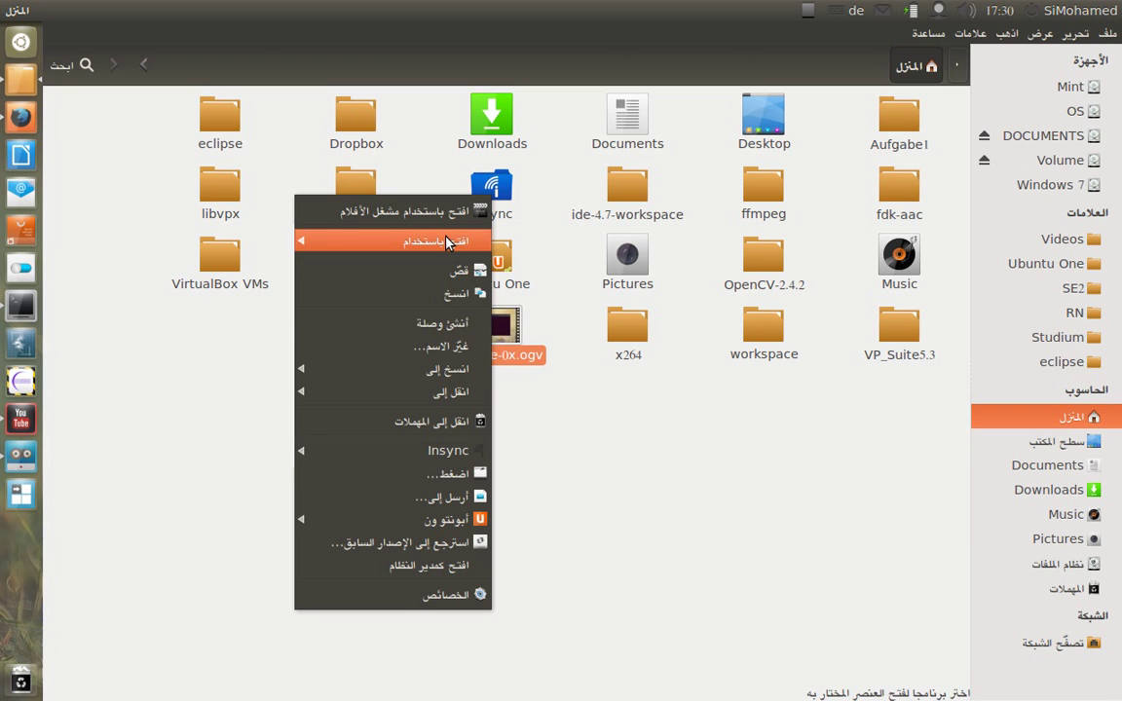
left_click(678, 523)
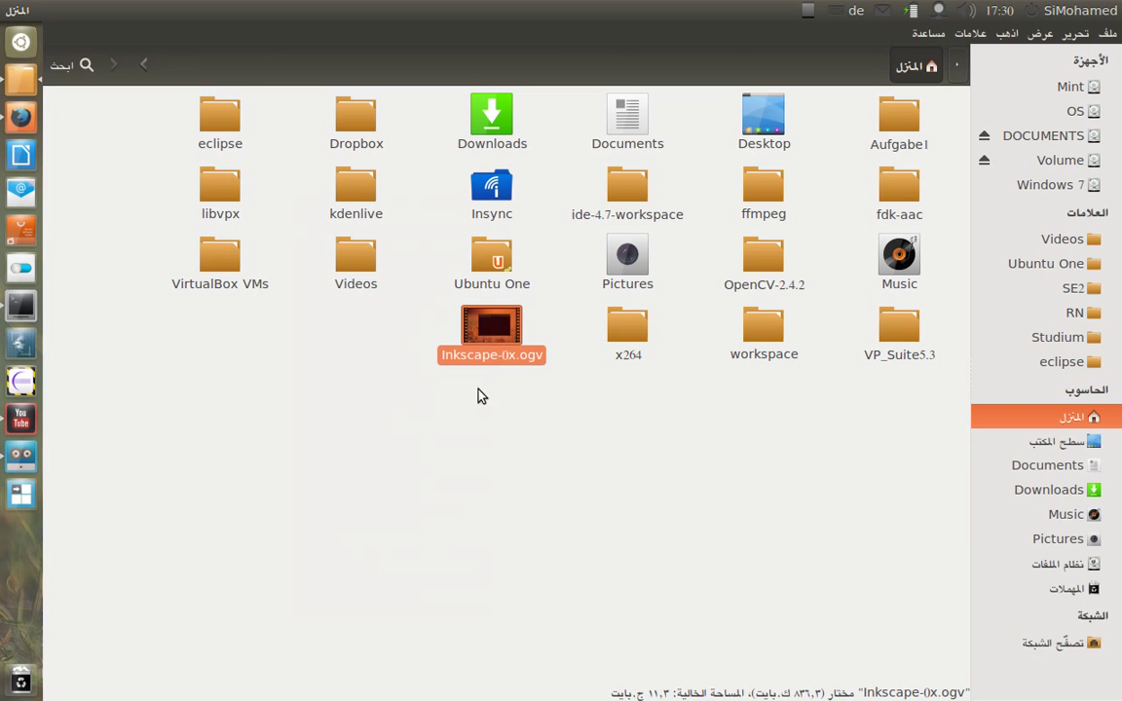
right_click(501, 339)
mouse_move(501, 336)
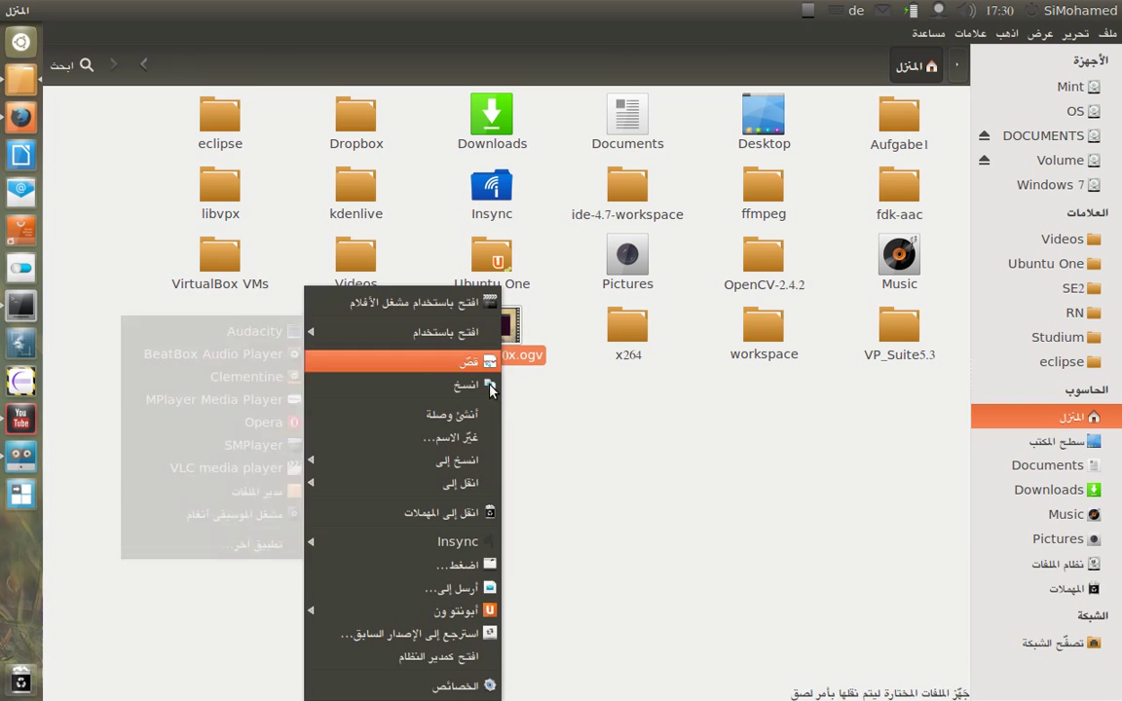
left_click(448, 689)
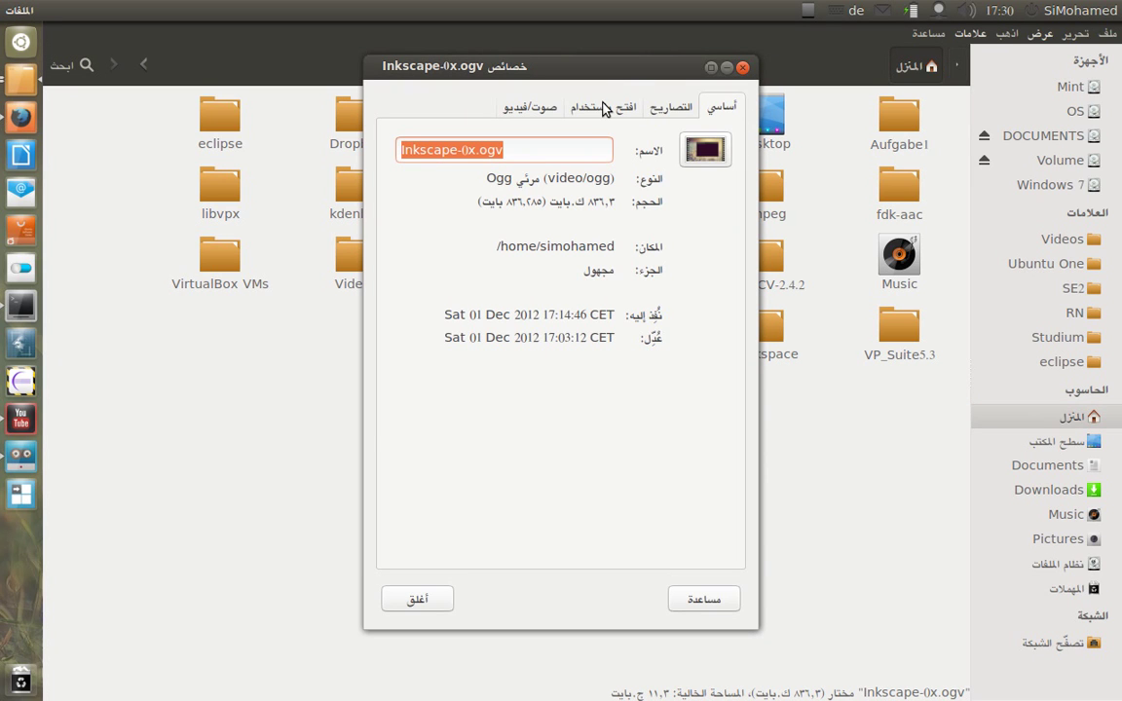
Step: Make SMPlayer the default application for Ogg video files and close the file's properties
left_click(593, 110)
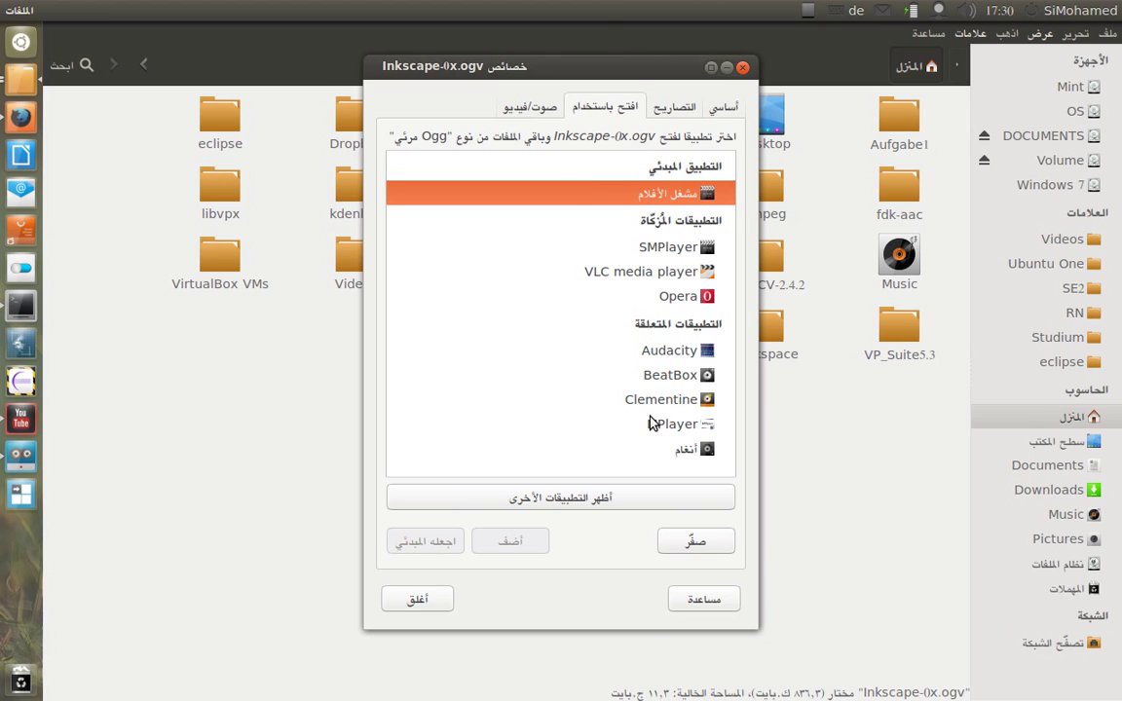
left_click(655, 249)
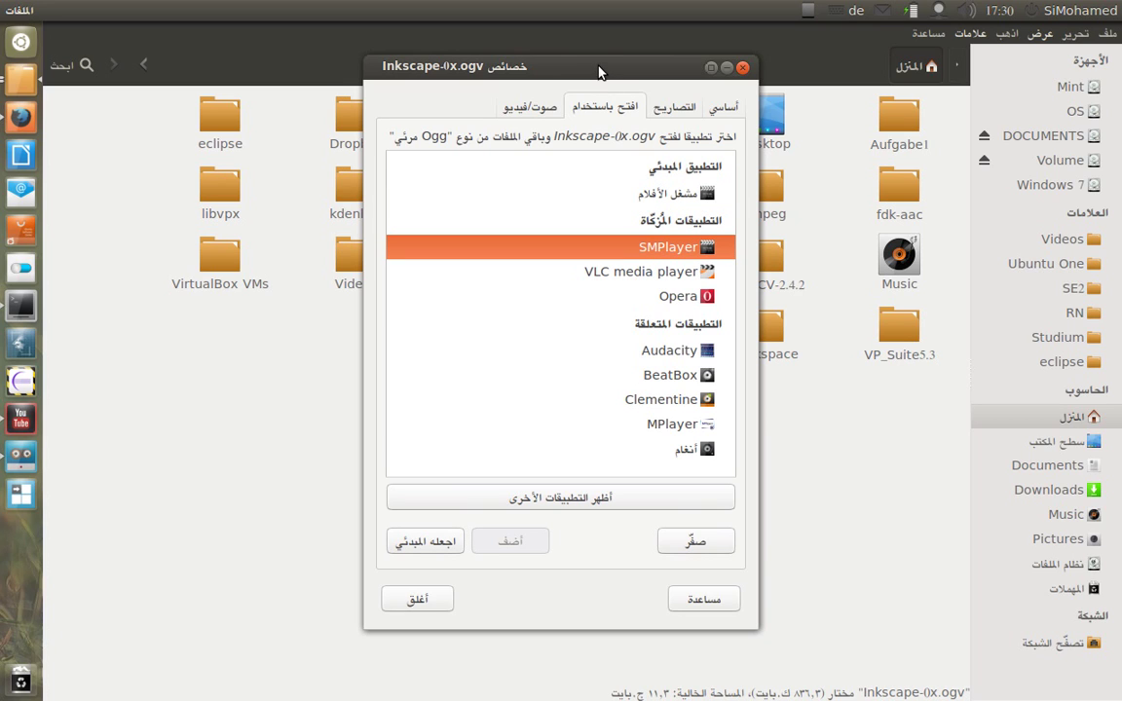
left_click(426, 542)
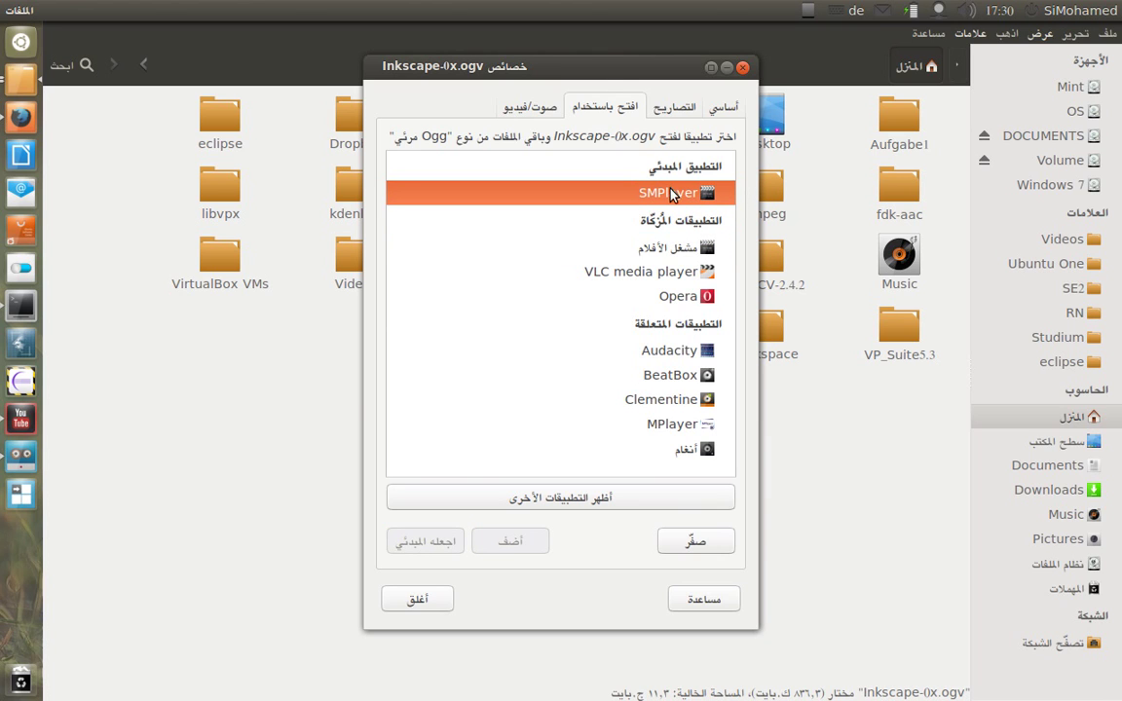
left_click_drag(498, 60, 745, 50)
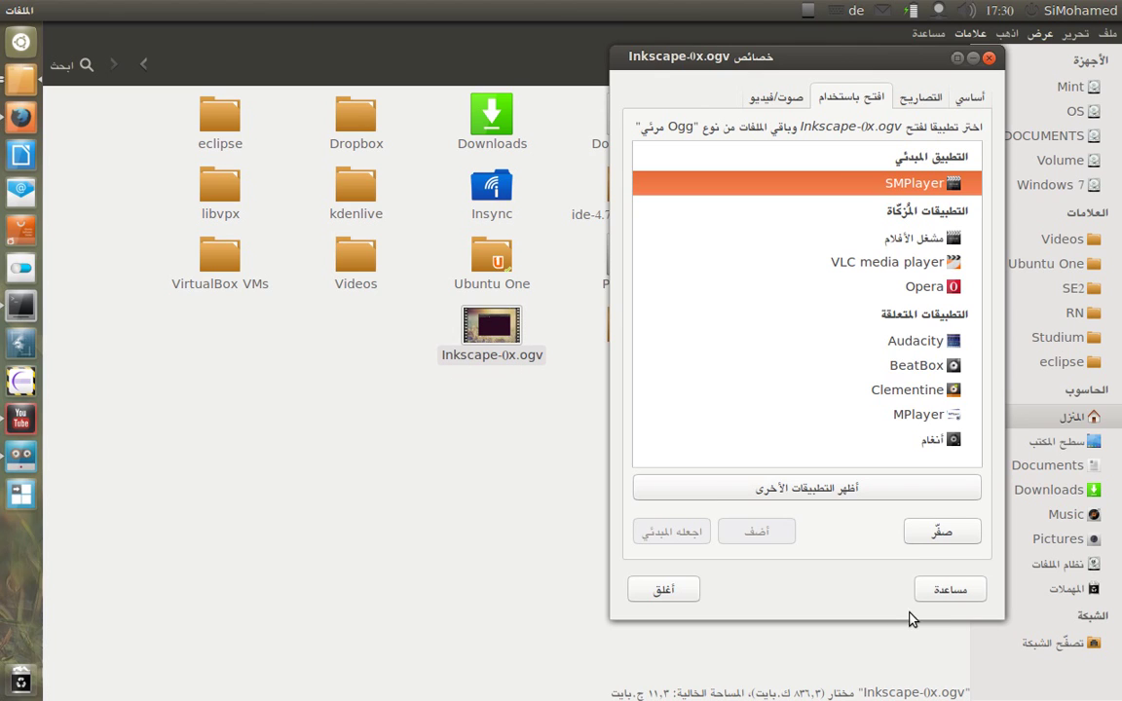
left_click(662, 590)
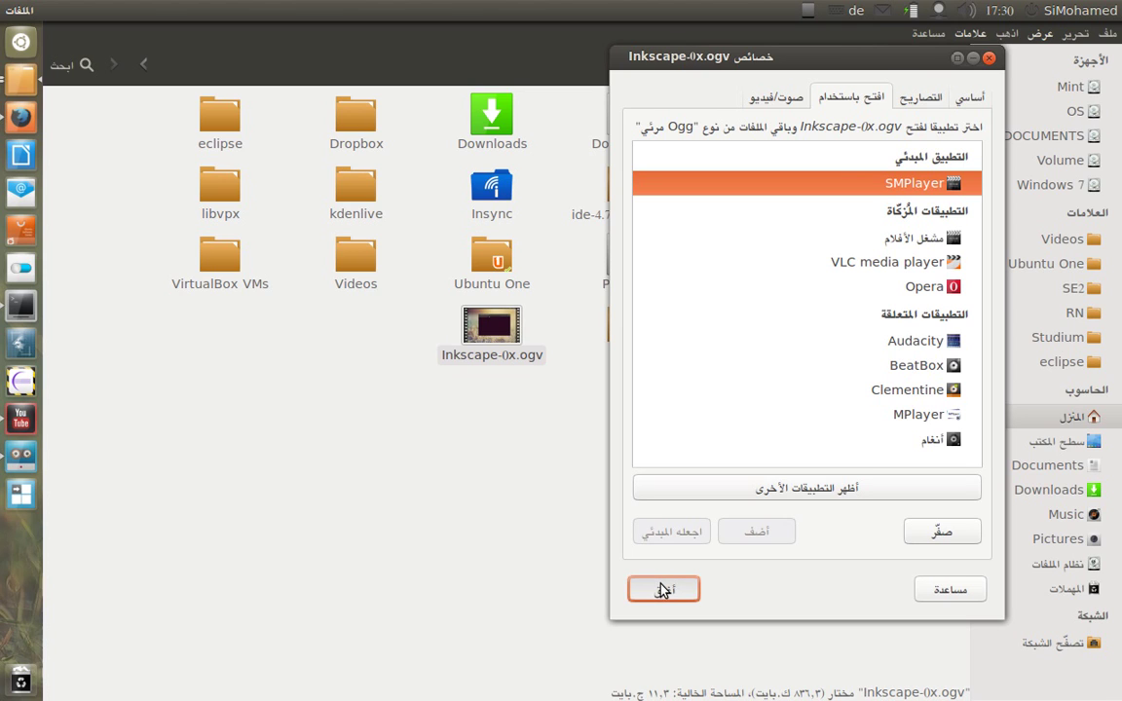
Step: Close the video file's properties and minimize the file manager to show the desktop
left_click(662, 590)
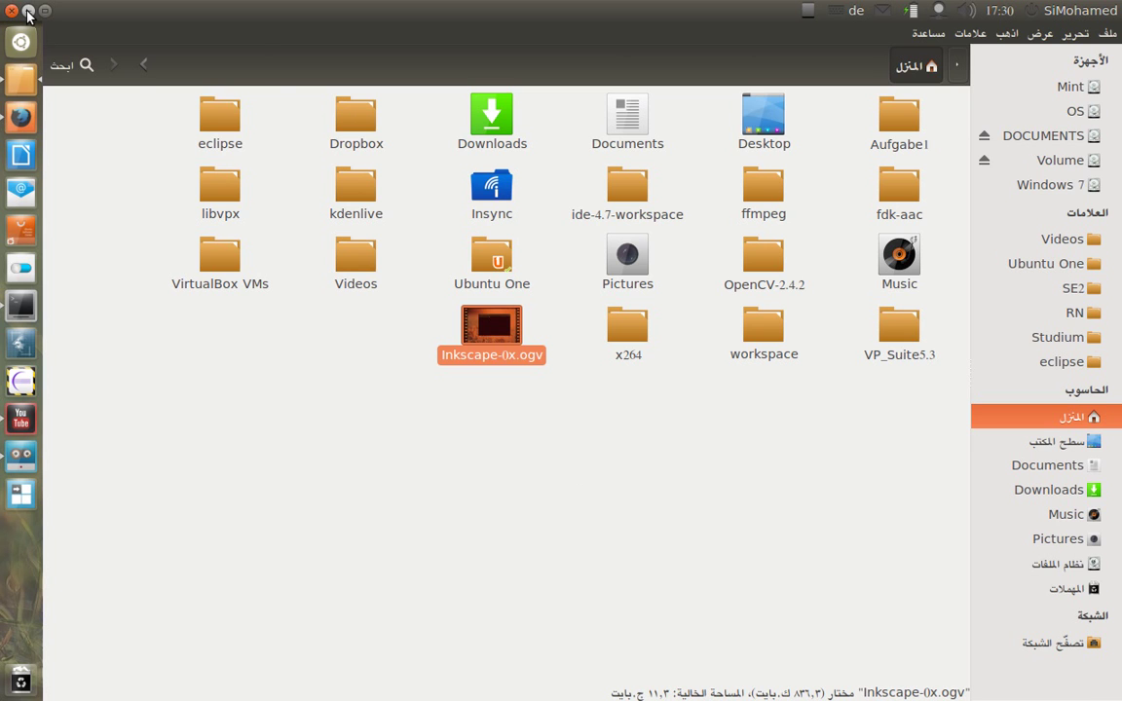
left_click(29, 12)
left_click(28, 11)
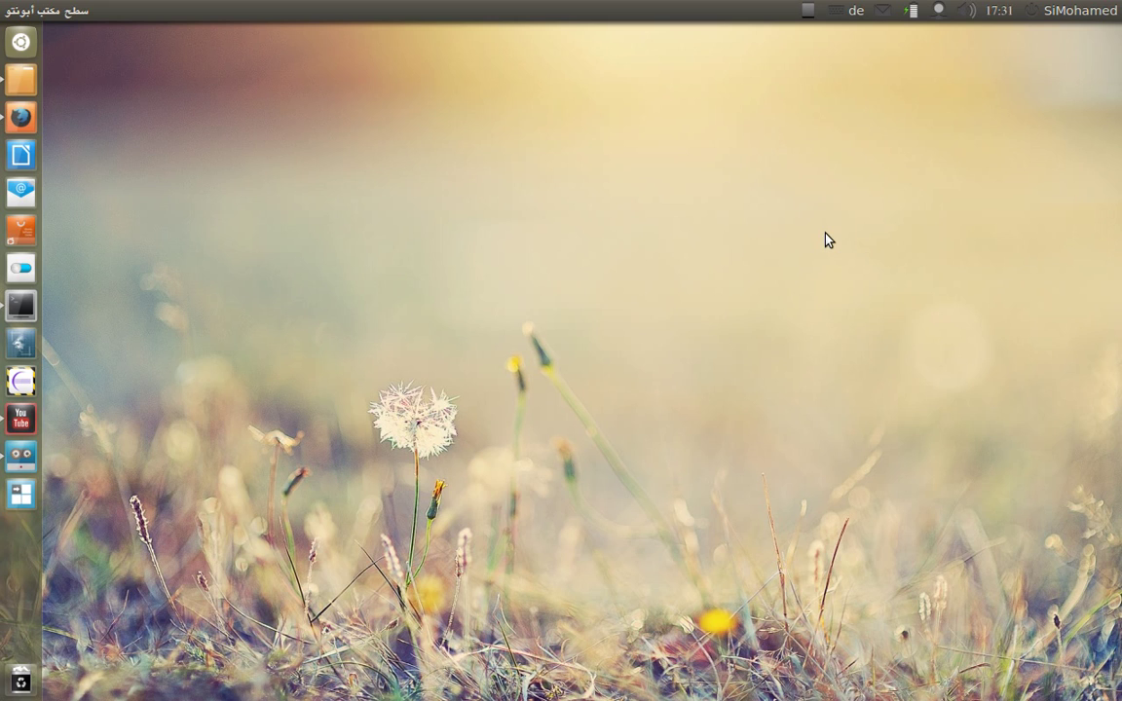
Step: View the volume controls in the system sound menu and close it without changing anything
left_click(967, 12)
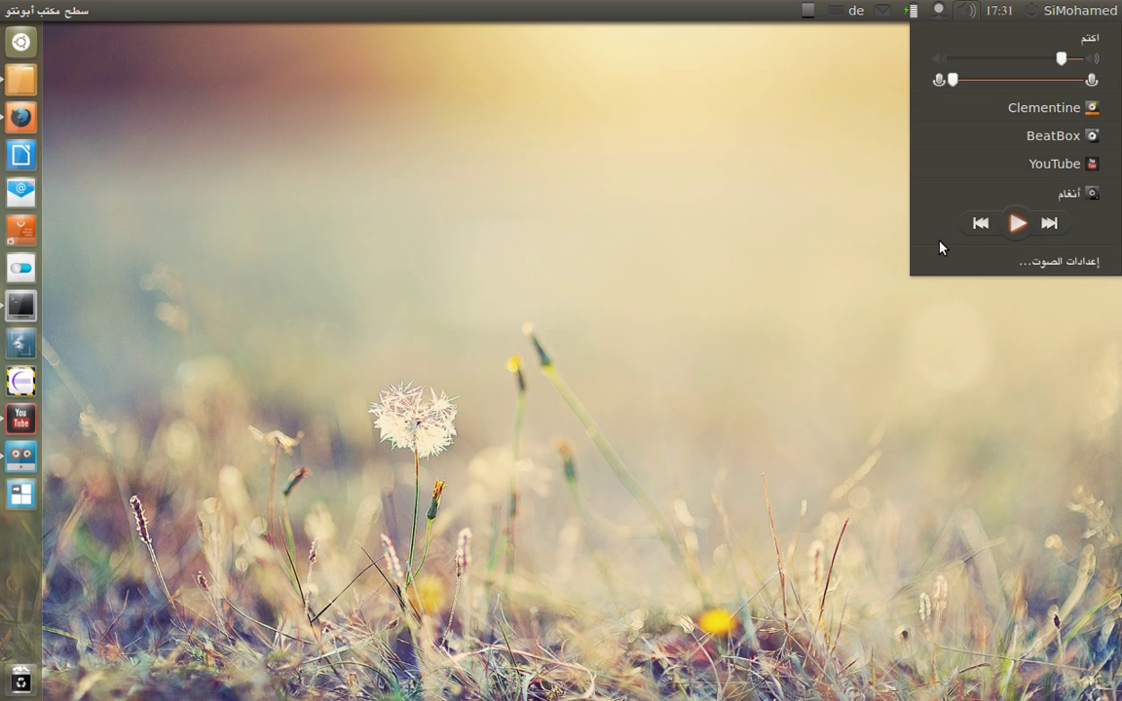
left_click(688, 232)
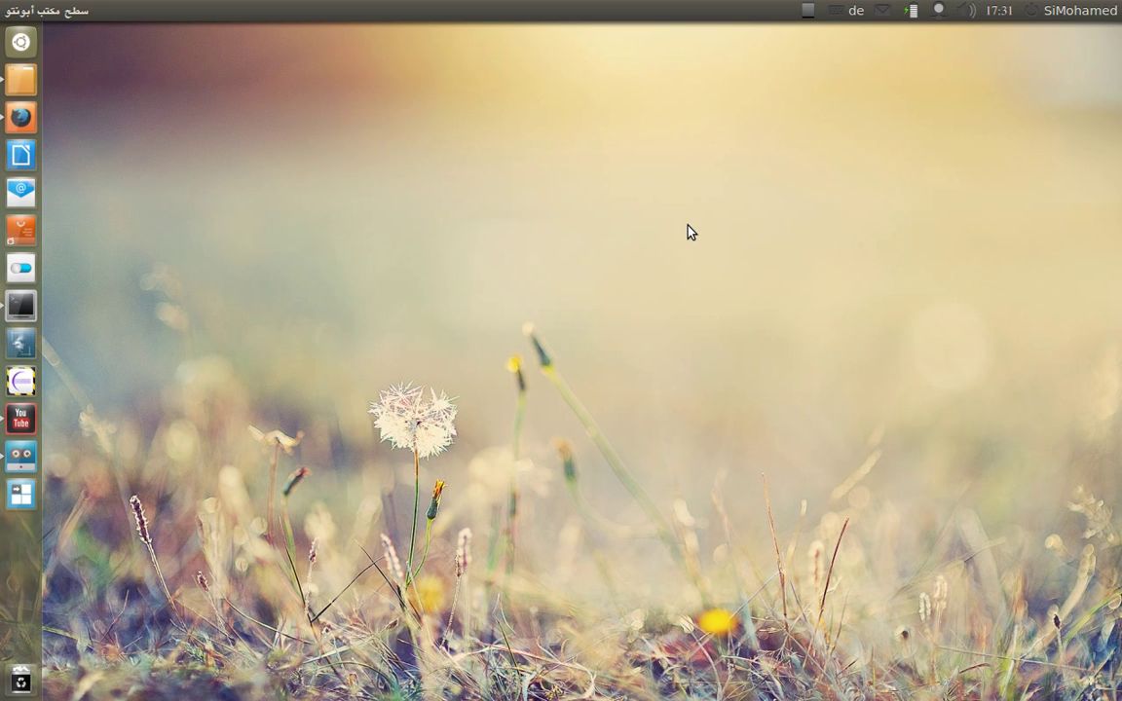
left_click(967, 15)
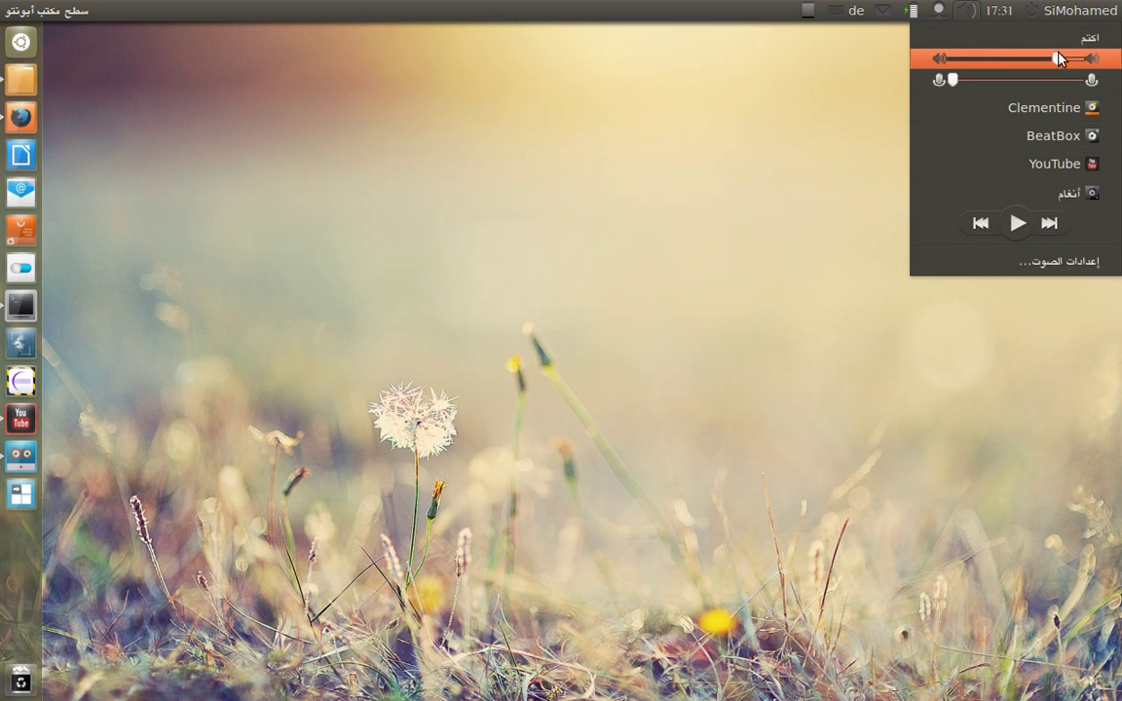
left_click(723, 132)
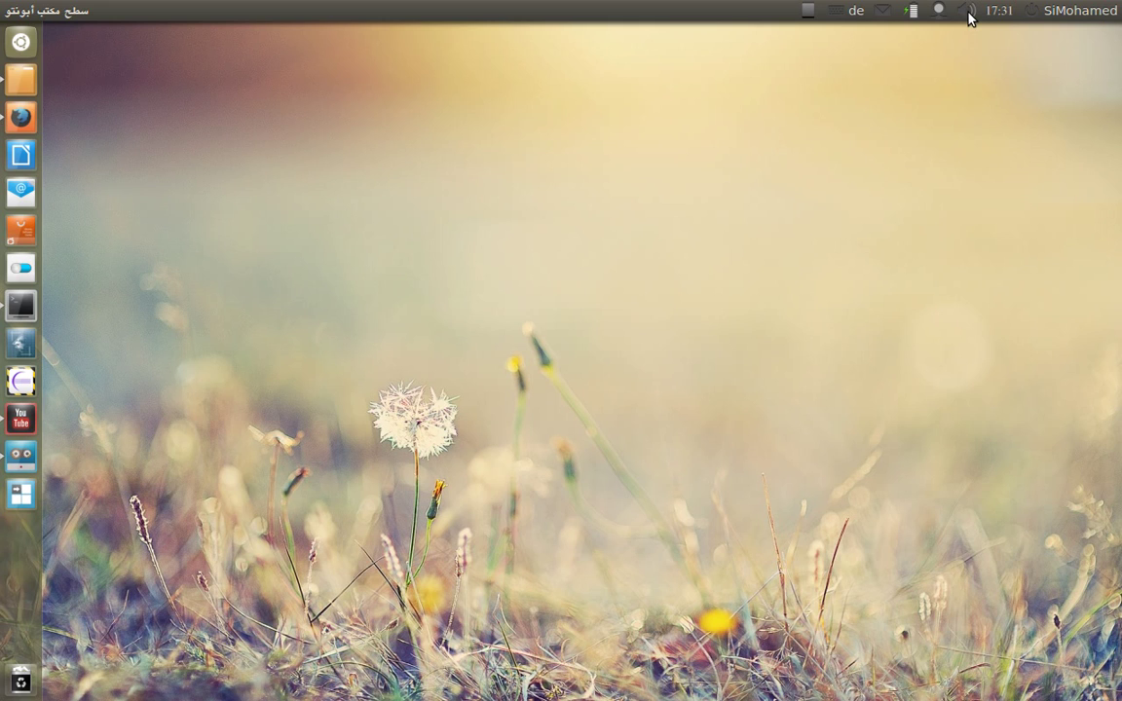
Step: Raise and lower the system volume directly from the sound indicator without opening its menu
scroll(969, 12, "up", 3)
scroll(968, 13, "down", 6)
scroll(968, 13, "up", 3)
key("super+space")
key("super+space")
Step: Switch to Firefox, look through the already open course page mjma3.com/internet/firefox.html from start to end, and minimize the browser
left_click(20, 117)
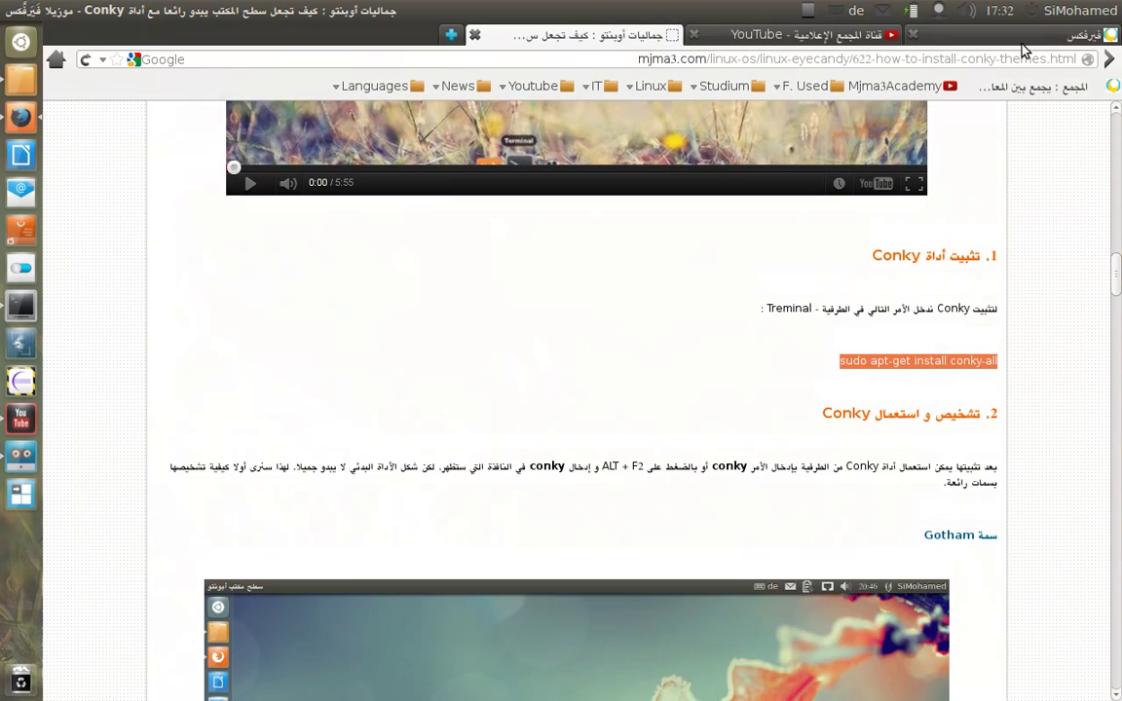
left_click(921, 35)
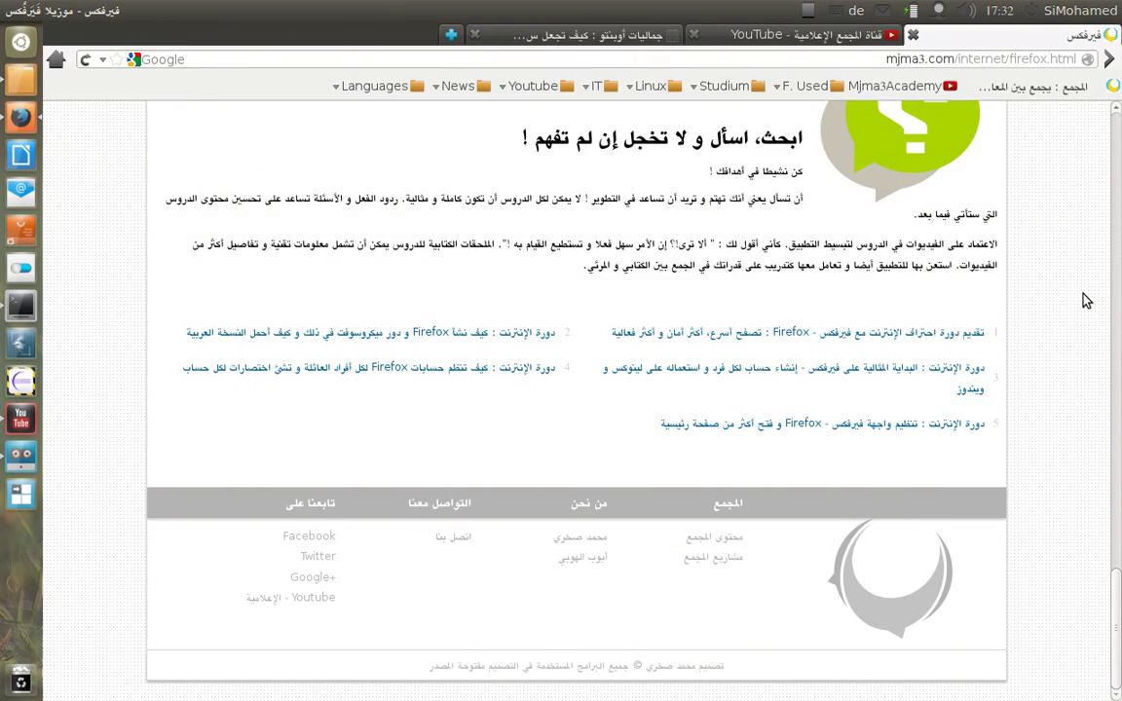
scroll(1087, 301, "up", 15)
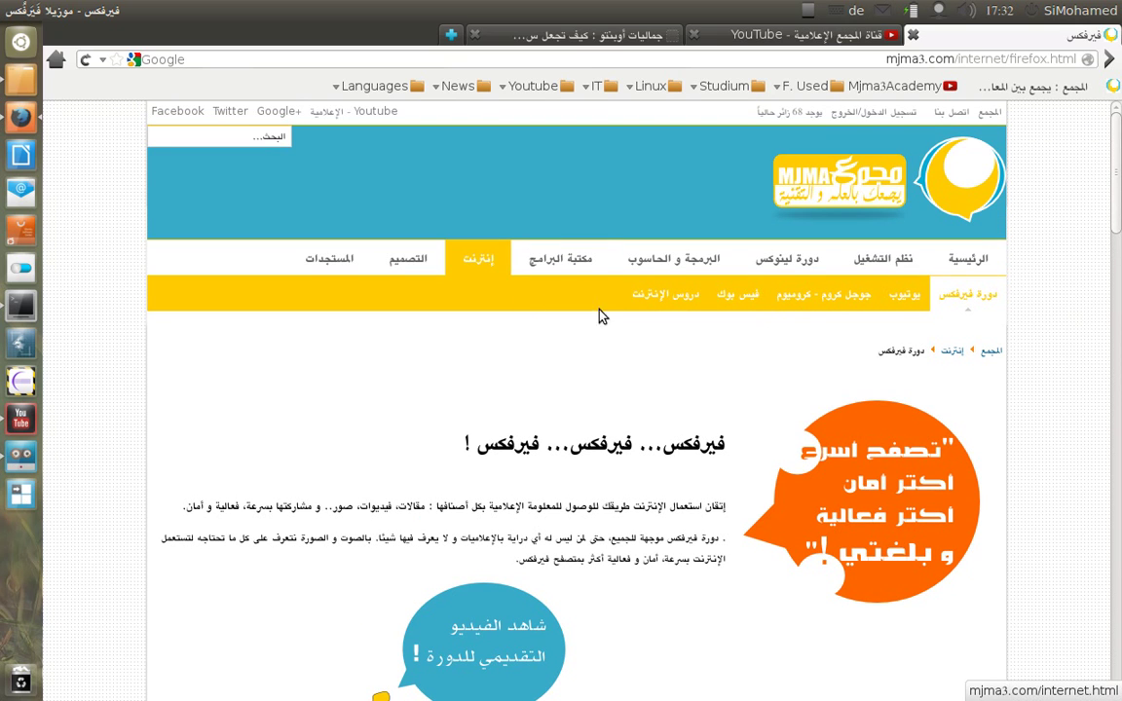
scroll(1033, 331, "down", 15)
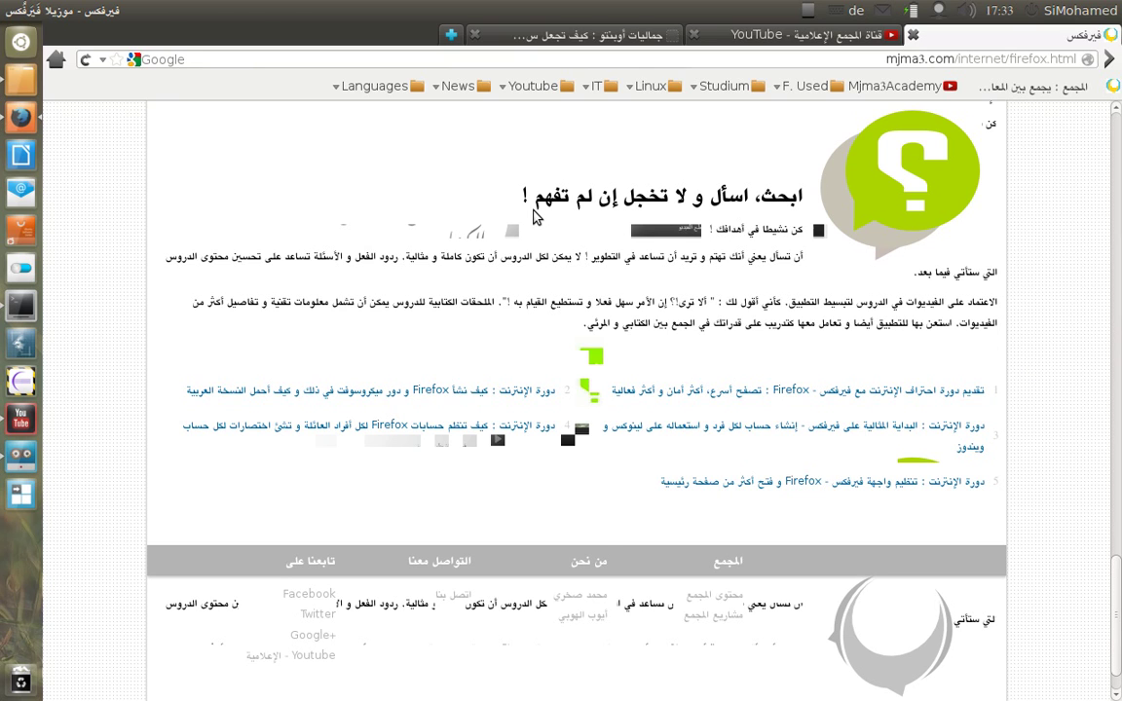
left_click(26, 10)
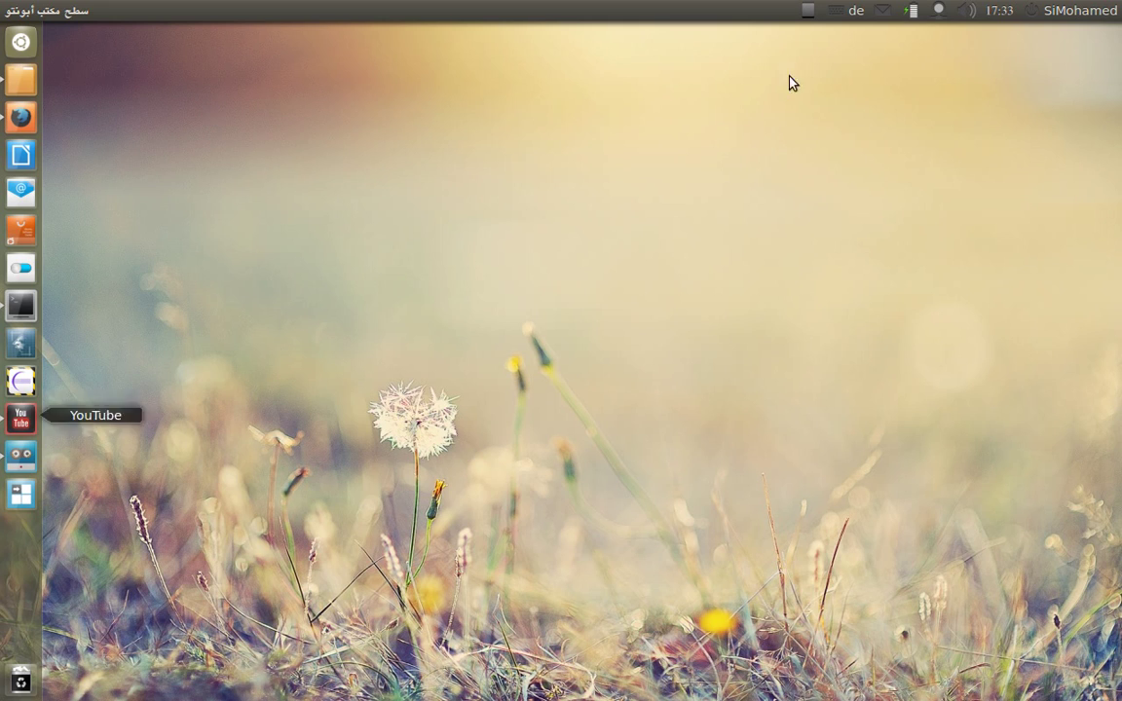
left_click(808, 11)
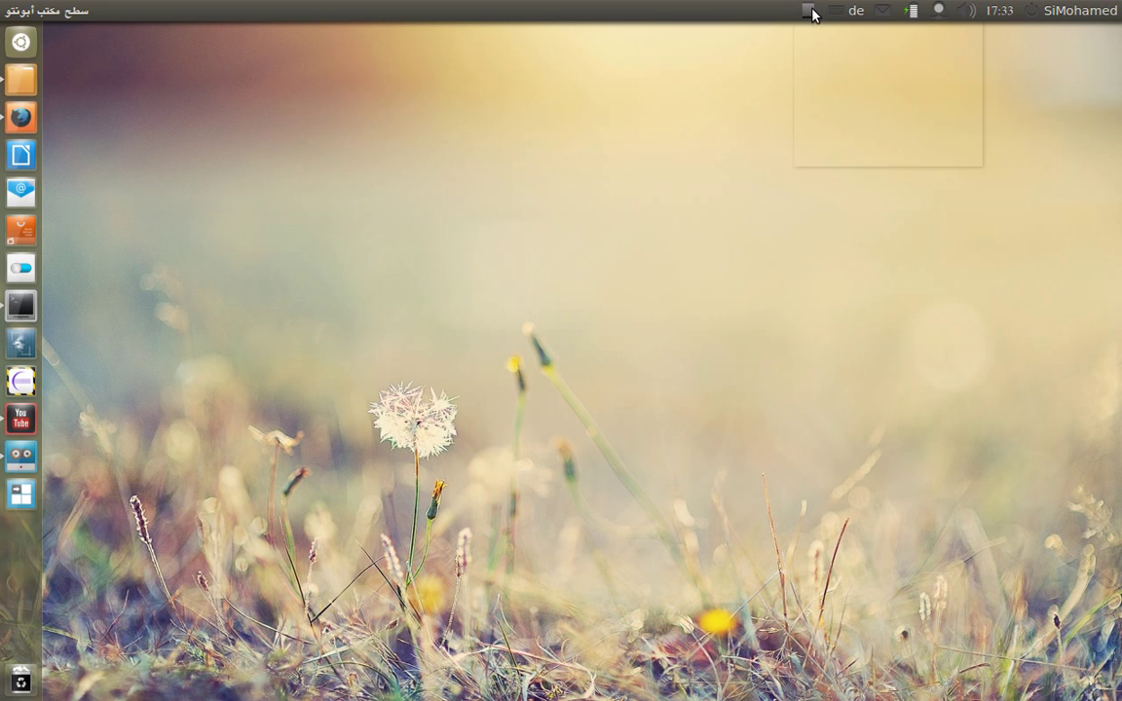